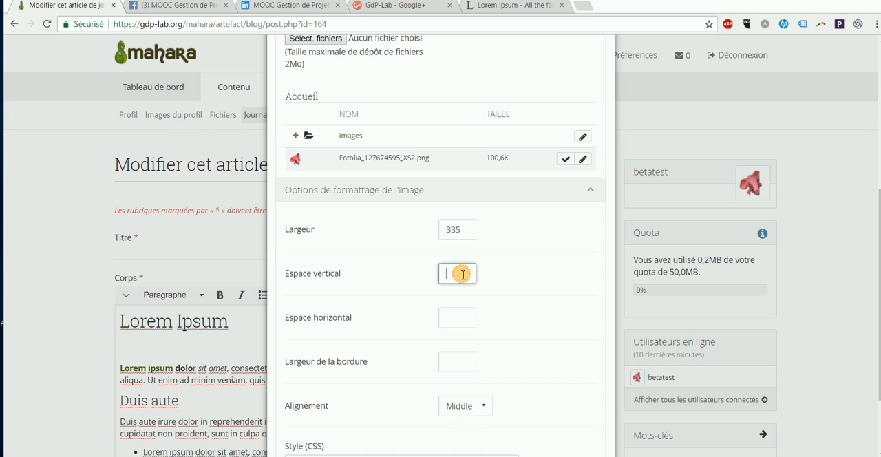
Step: Set the image's vertical and horizontal spacing to 20 and border width to 10, and submit it into the article
key(Tab)
text(20)
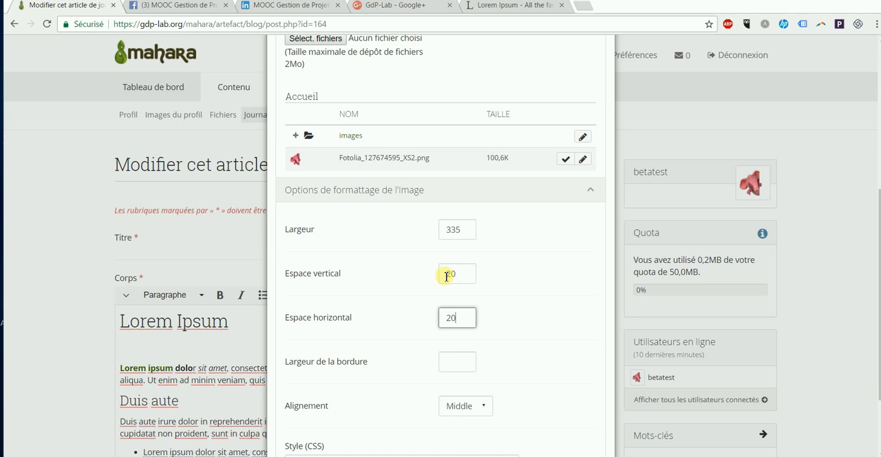
scroll(440, 272, down, 2)
click(460, 266)
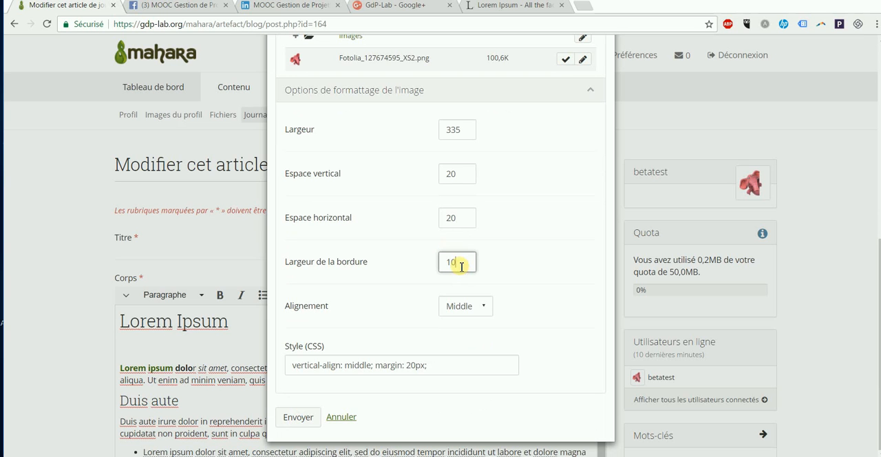
text(10)
click(296, 417)
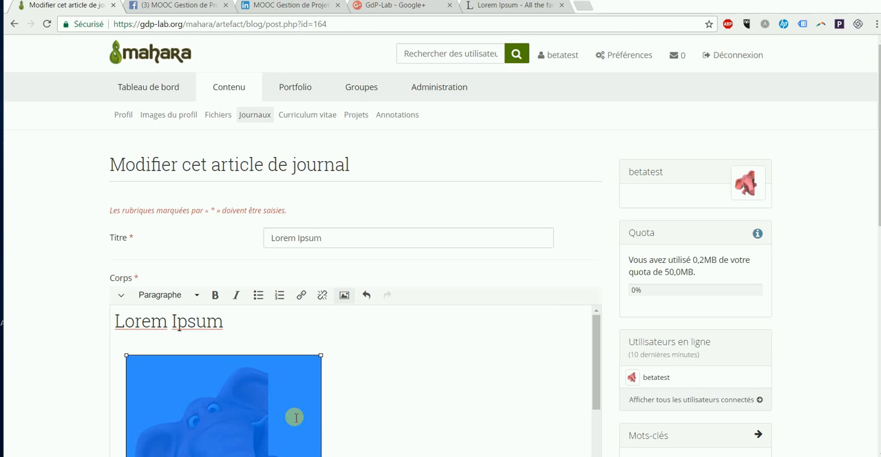
Step: Shrink the elephant image under the Lorem Ipsum heading to about two fifths of its width
scroll(295, 354, down, 5)
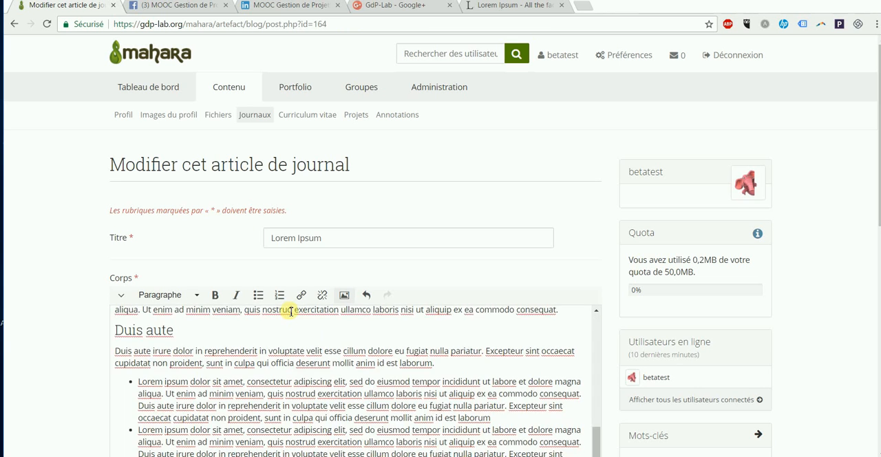
scroll(291, 311, up, 3)
click(75, 346)
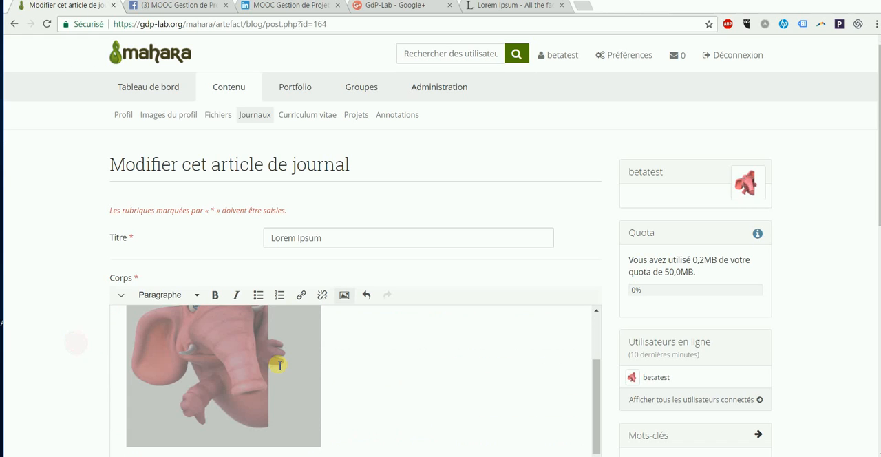
scroll(279, 361, up, 3)
scroll(316, 352, down, 3)
click(313, 354)
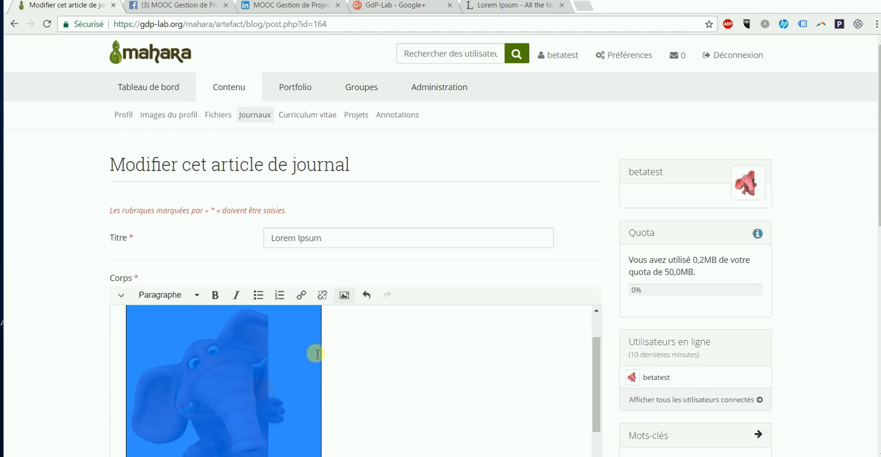
scroll(327, 354, up, 2)
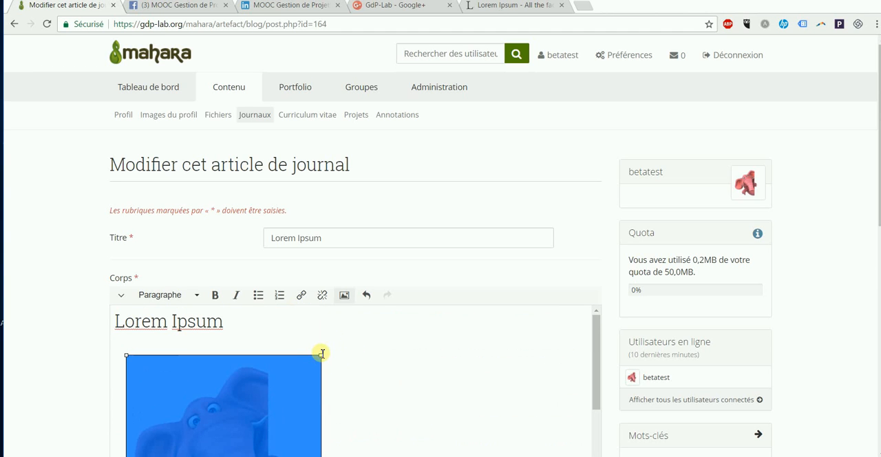
drag(321, 356, 222, 415)
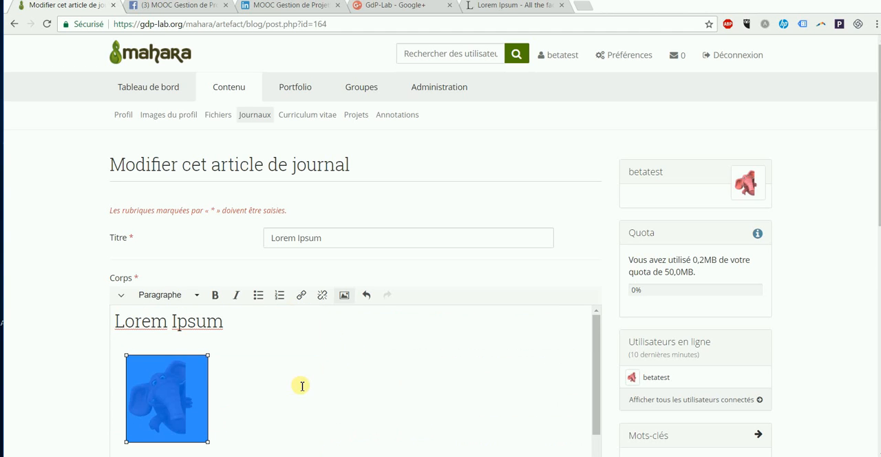
Step: Expand the editor's additional formatting tools and place the text cursor beside the resized image
scroll(298, 385, down, 2)
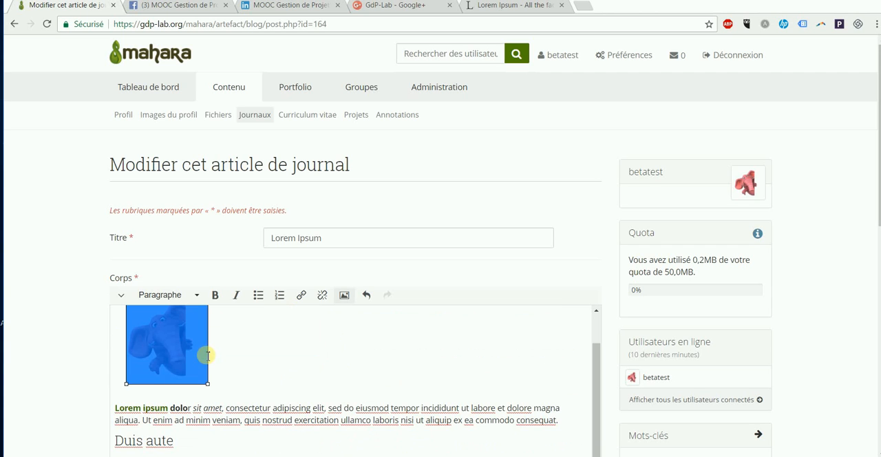
click(118, 294)
click(259, 374)
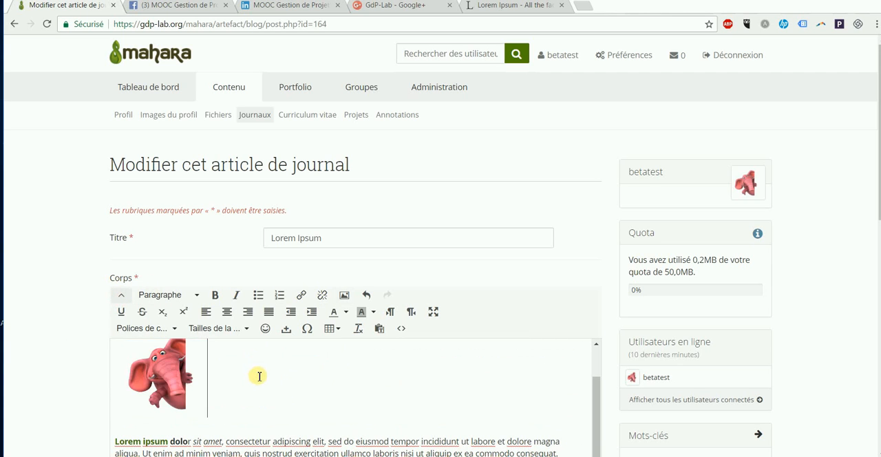
Step: Enter the test text "jdfqmlkjflmqskjf" beside the image, undo it, redo it and undo it again
scroll(258, 376, down, 5)
scroll(254, 378, up, 5)
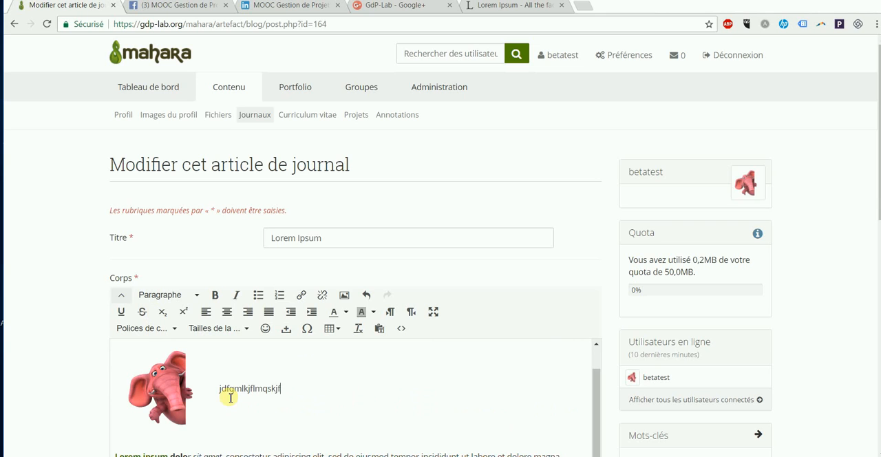
click(367, 296)
click(385, 295)
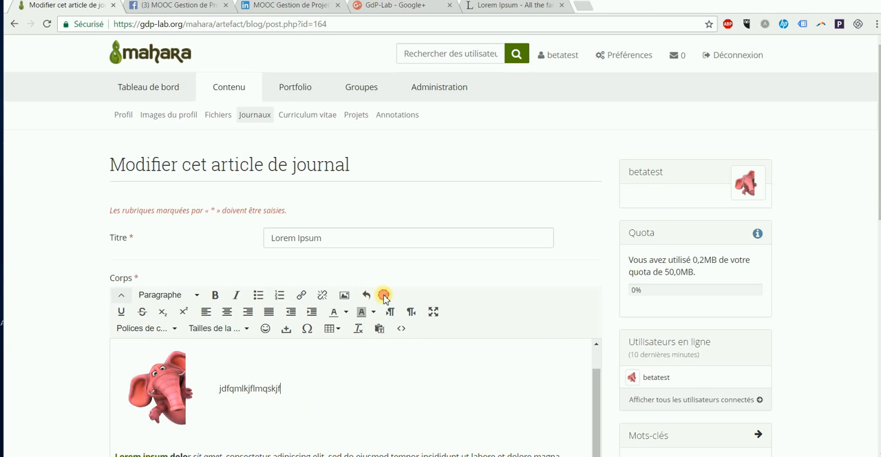
click(371, 301)
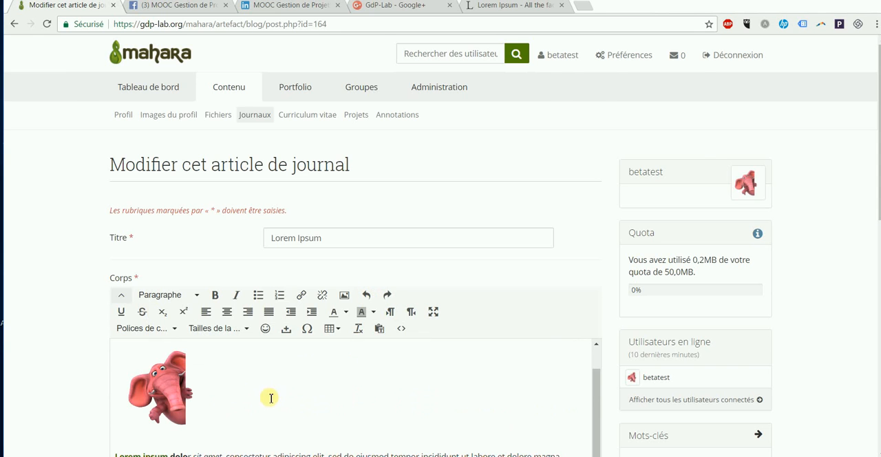
Step: Try centring the elephant image, and align it to the right instead
scroll(268, 385, down, 2)
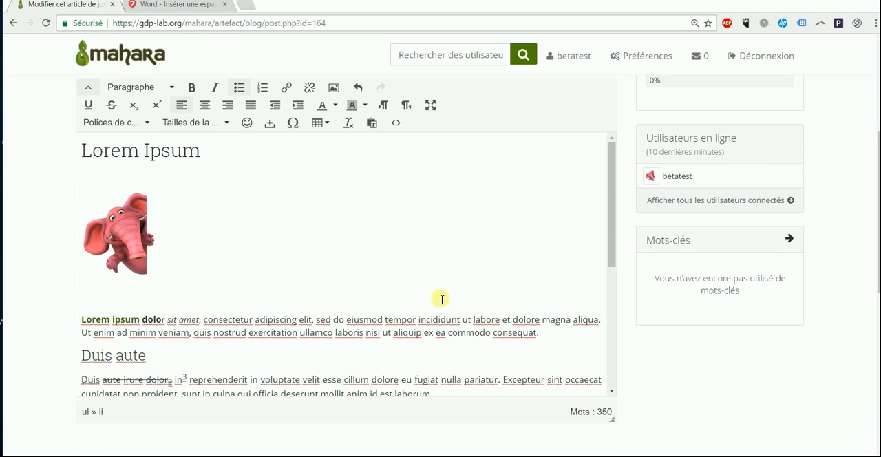
click(114, 227)
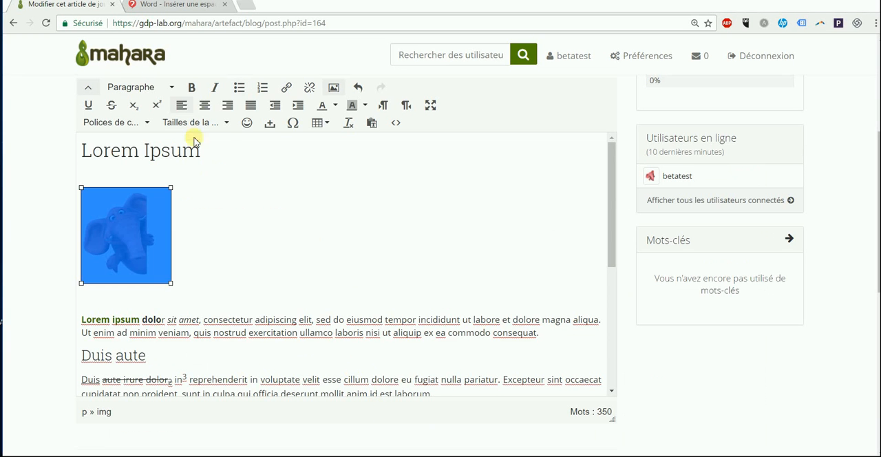
click(204, 105)
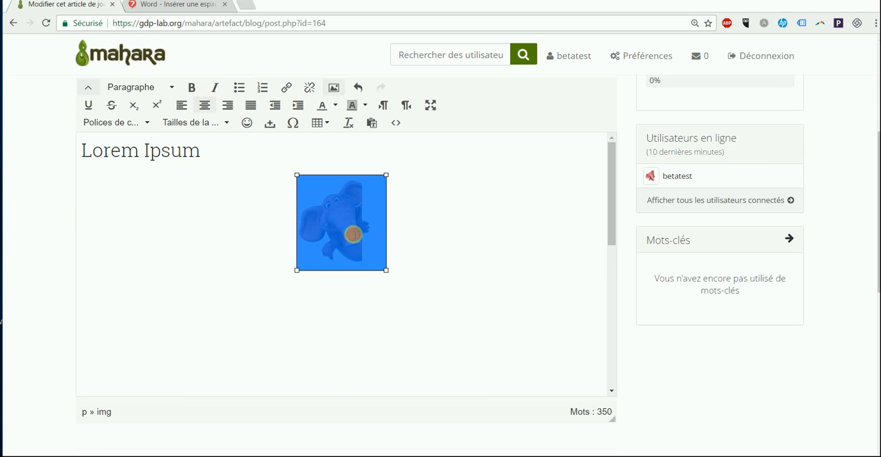
click(228, 105)
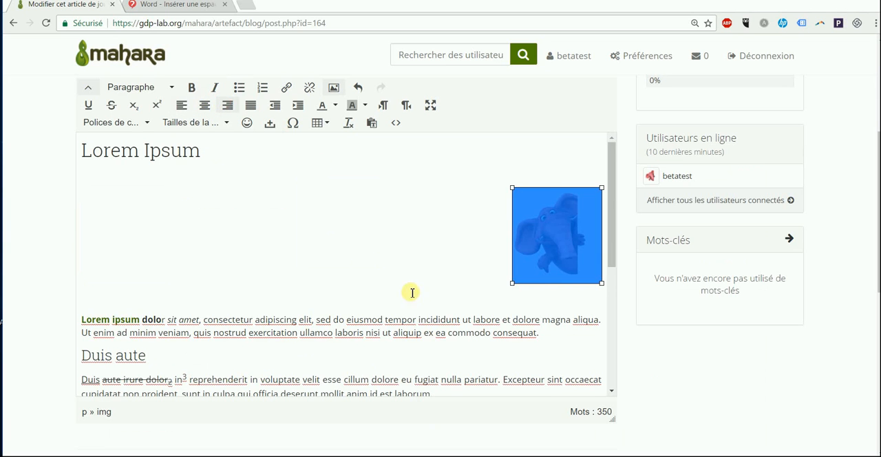
click(475, 301)
Step: Remove the blank space before the "Lorem ipsum dolor" paragraph so the text moves up beside the image
click(84, 321)
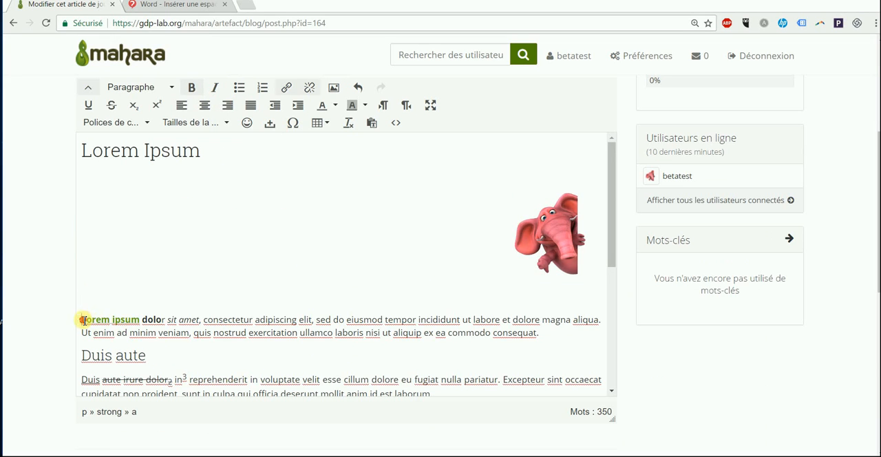
key(BackSpace)
key(BackSpace)
key(BackSpace)
key(BackSpace)
key(BackSpace)
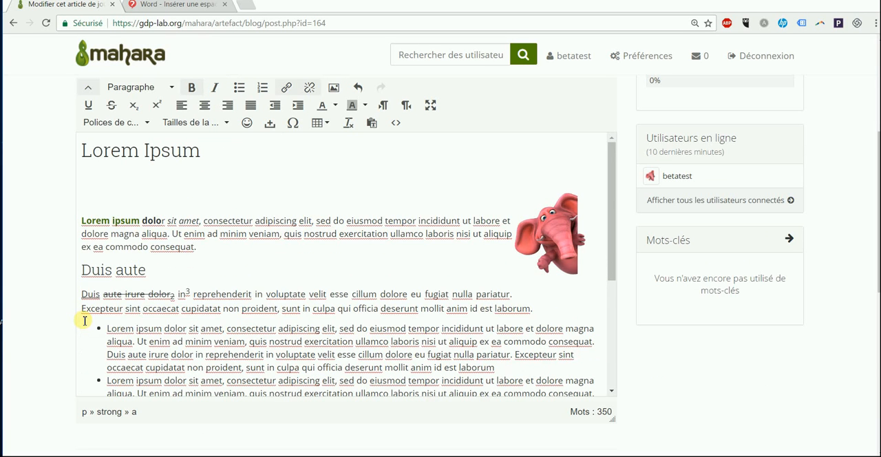
key(BackSpace)
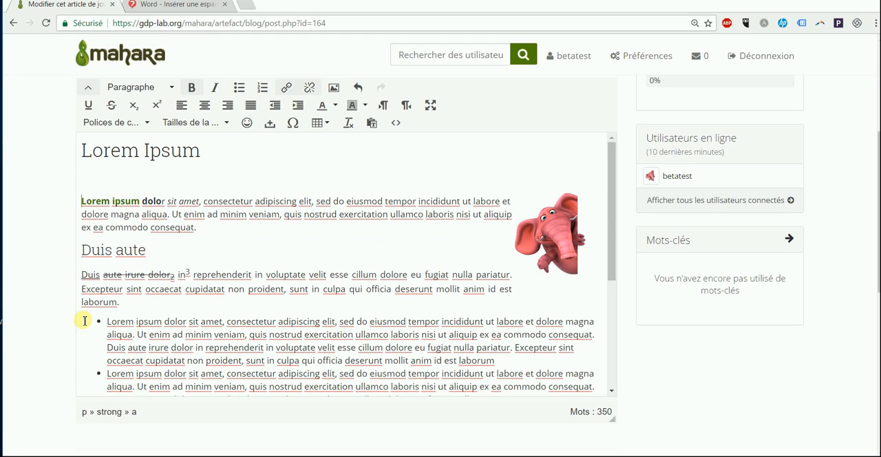
Step: Centre the "Duis aute" heading and right-align the paragraph directly beneath it
click(178, 252)
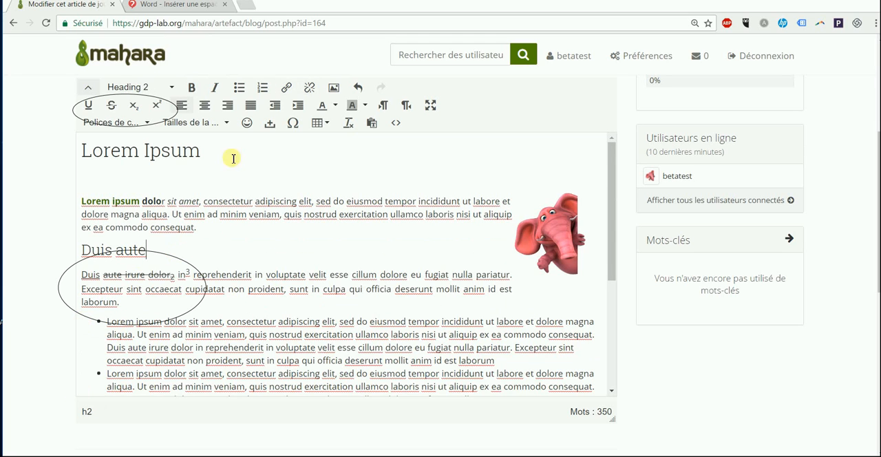
click(205, 105)
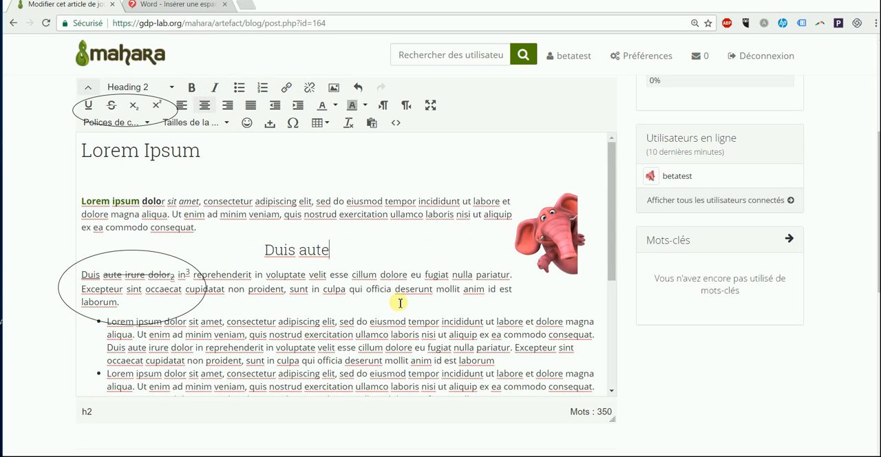
drag(142, 307, 66, 272)
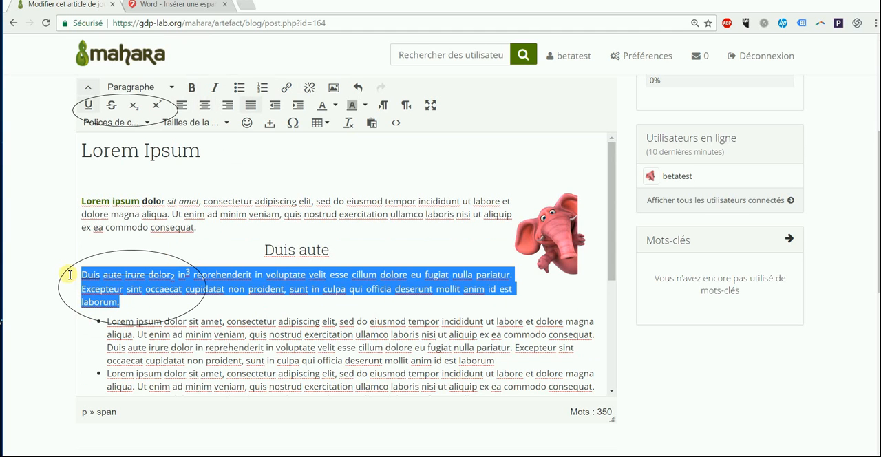
click(228, 105)
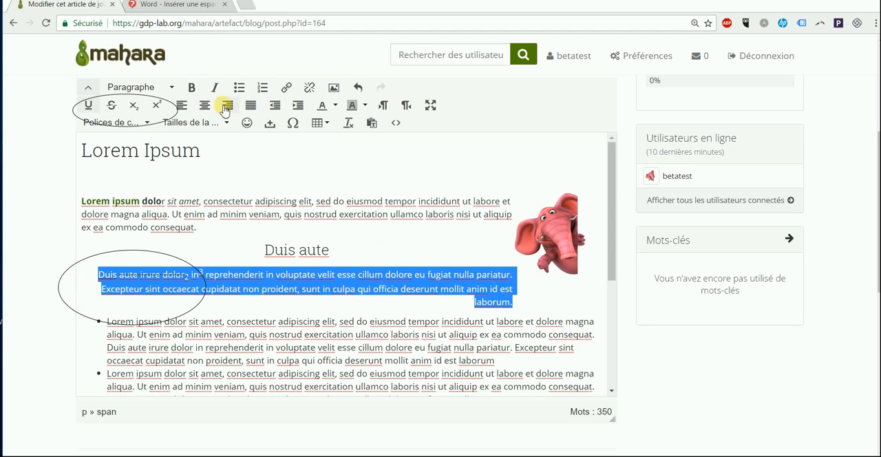
click(391, 340)
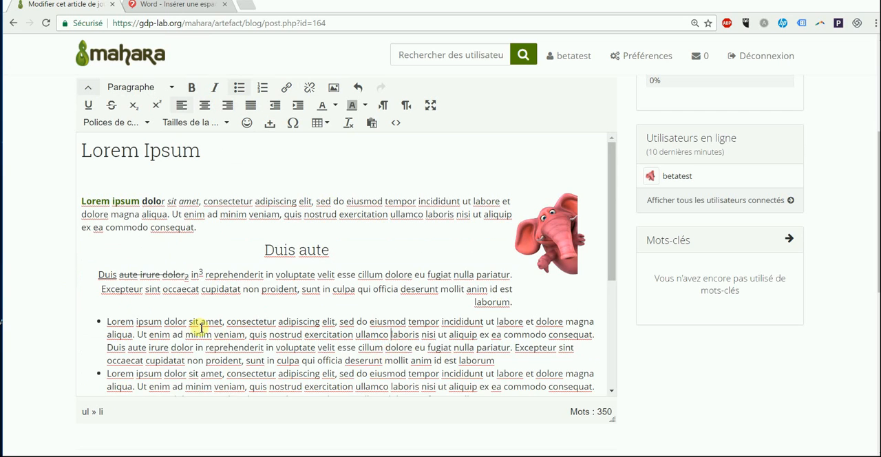
Step: Justify the text of the first item in the bulleted list
scroll(197, 330, down, 2)
drag(108, 263, 497, 302)
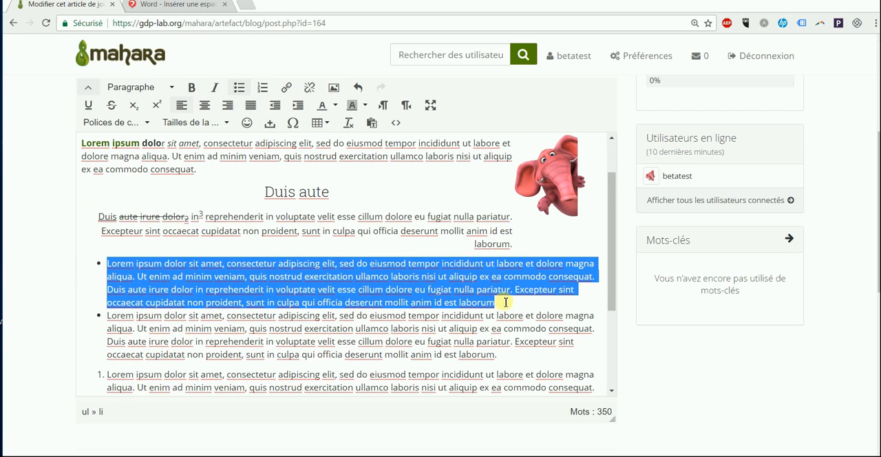
click(251, 106)
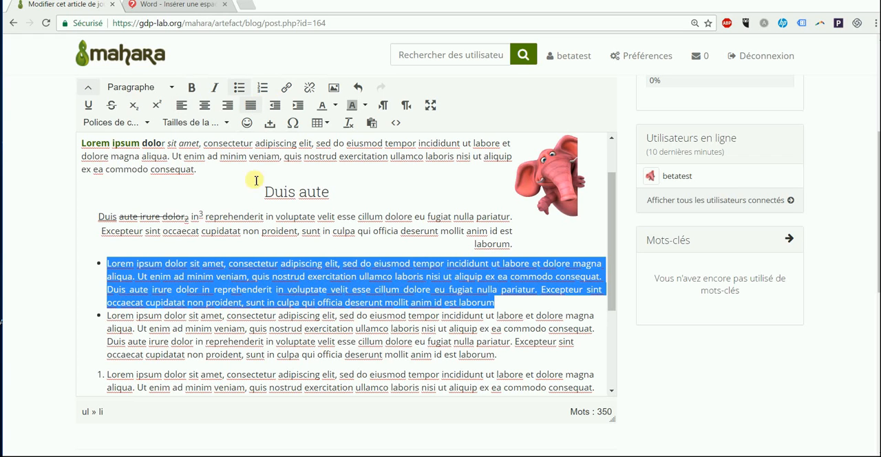
Step: Increase the indent of the second bulleted item to make it a sub-item of the first
drag(102, 316, 508, 350)
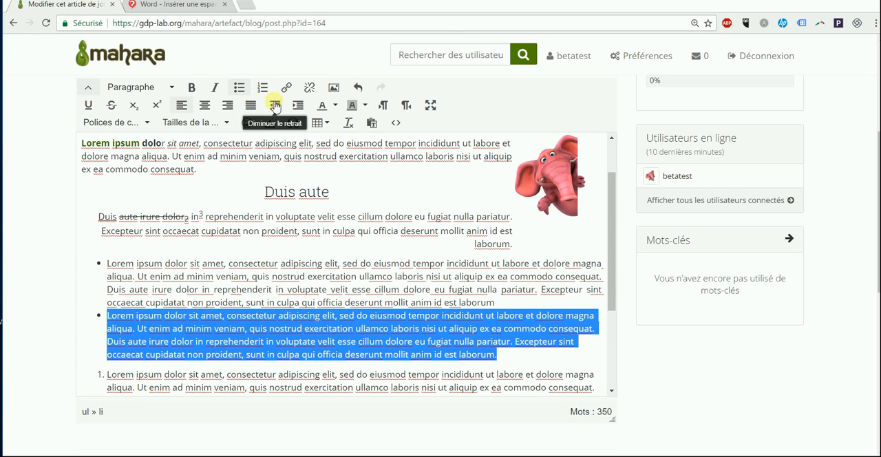
click(298, 106)
click(228, 276)
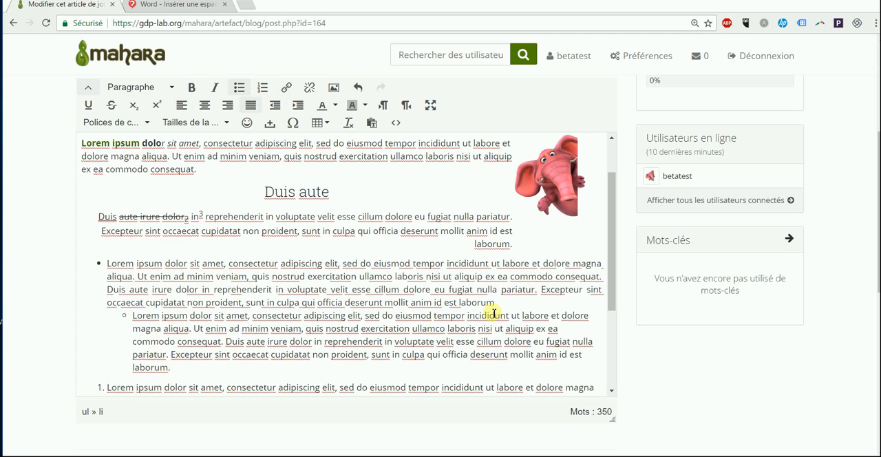
Step: Decrease the indent of the nested bulleted item to return it to the main list level
drag(225, 386, 128, 319)
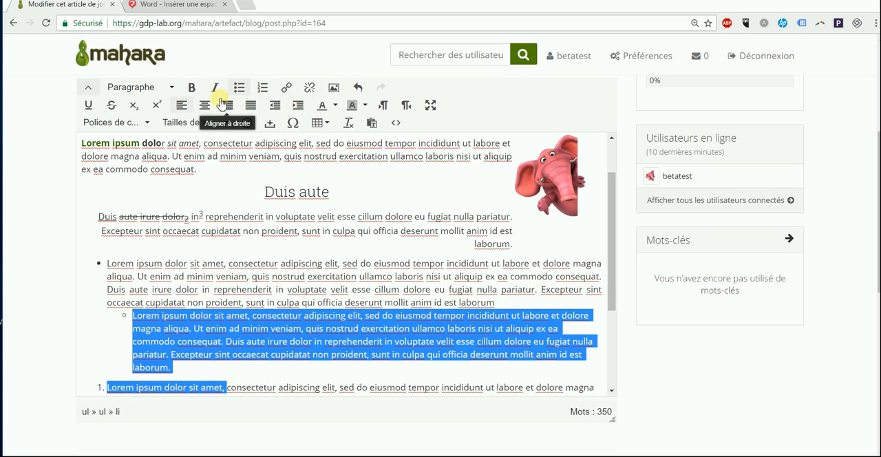
click(220, 269)
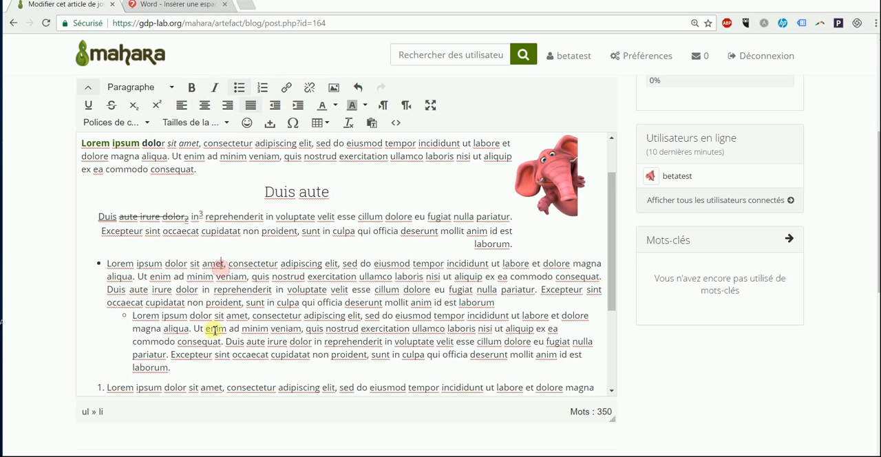
drag(173, 367, 121, 318)
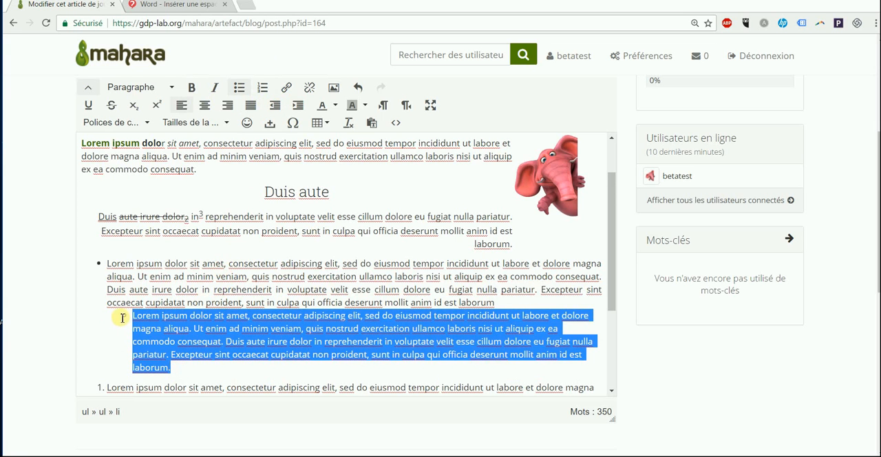
click(275, 105)
click(266, 244)
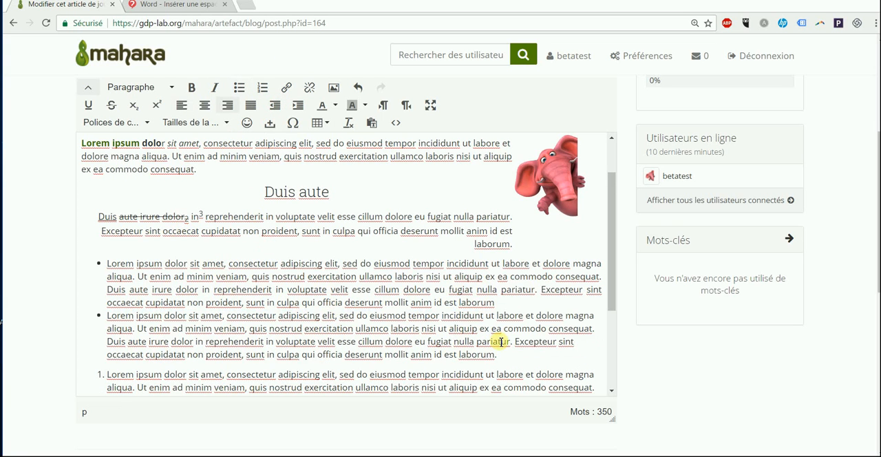
Step: Change the text colour of both bulleted items to blue
drag(497, 354, 108, 263)
click(335, 104)
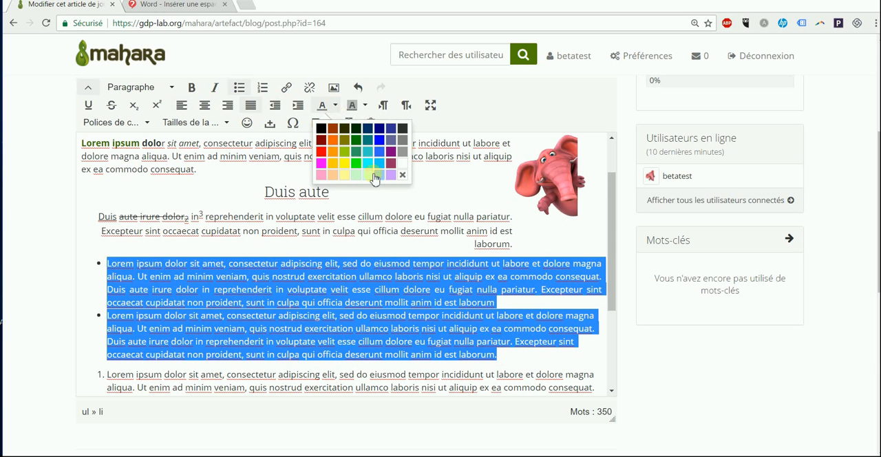
click(379, 142)
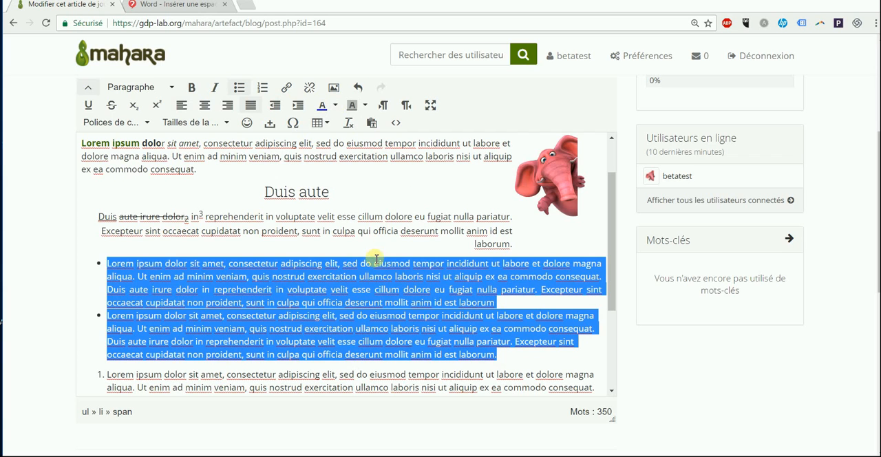
Step: Change the text colour of the word "reprehenderit" in the first bulleted item to red
click(318, 280)
double_click(247, 288)
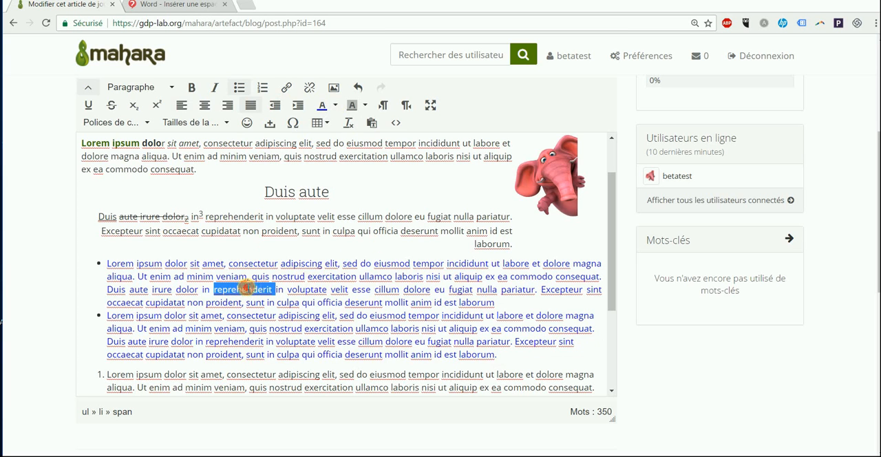
click(335, 104)
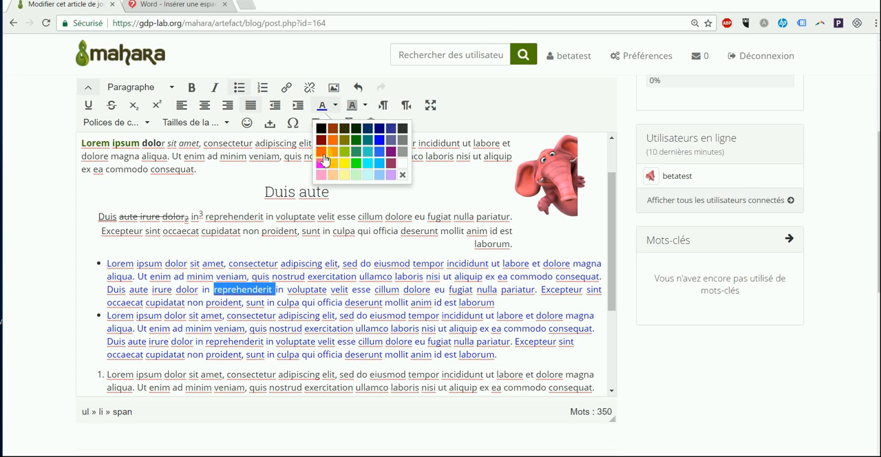
click(326, 155)
click(312, 330)
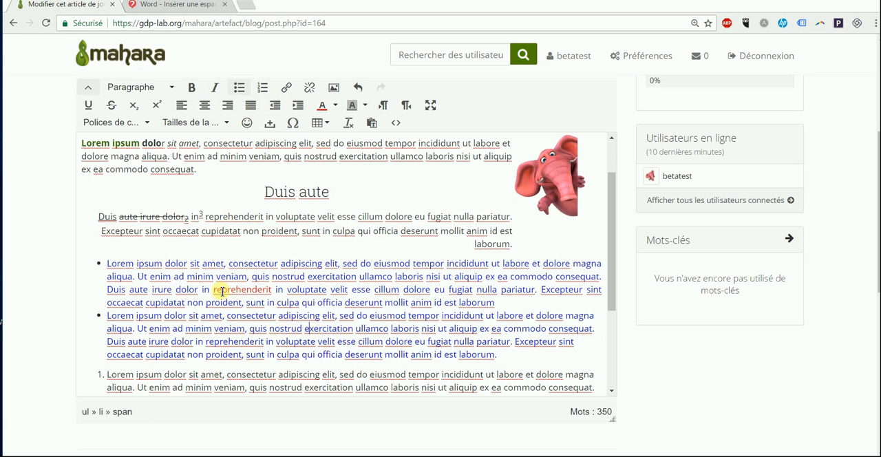
Step: Make the words "reprehenderit in voluptate velit" in the first bulleted item bold and italic
drag(214, 290, 345, 289)
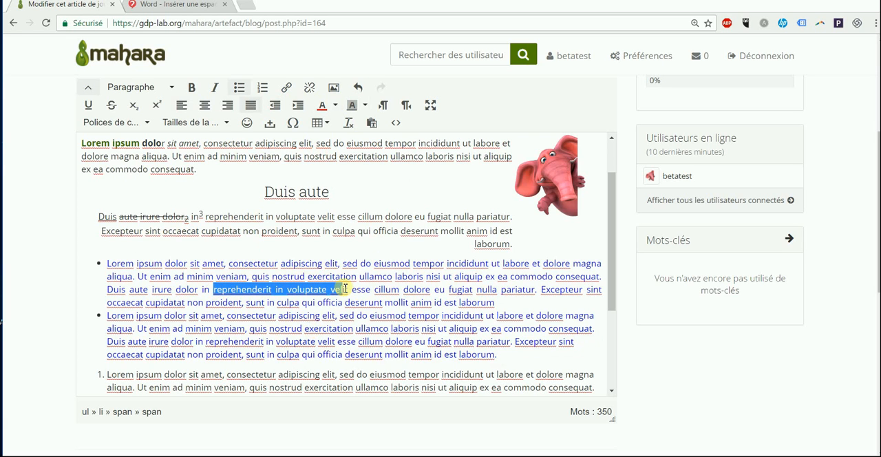
click(191, 87)
click(216, 90)
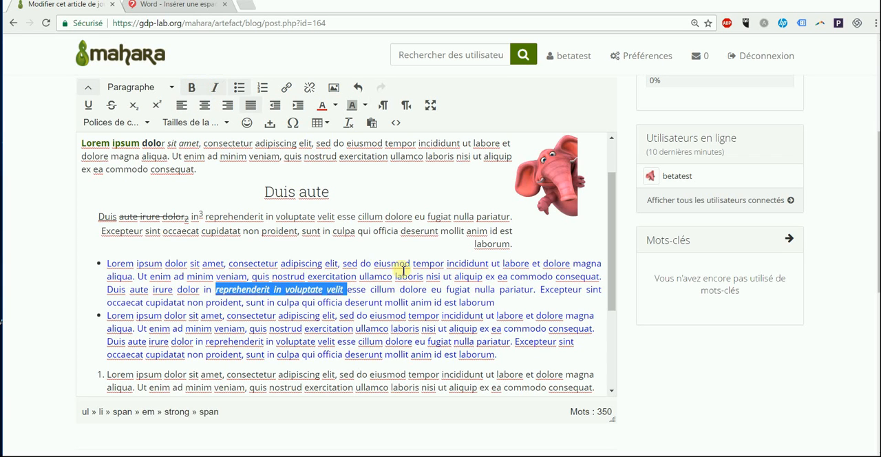
click(413, 290)
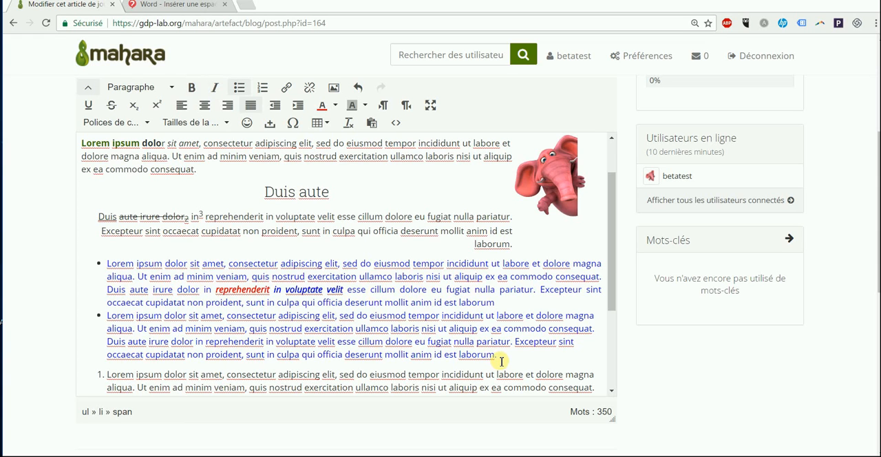
Step: Try right-to-left text direction on both bulleted items and return them to left-to-right
click(383, 110)
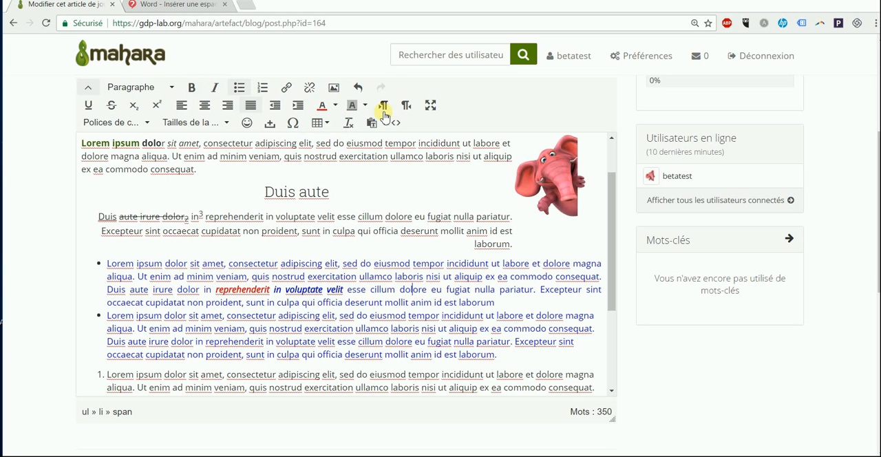
drag(504, 352, 97, 263)
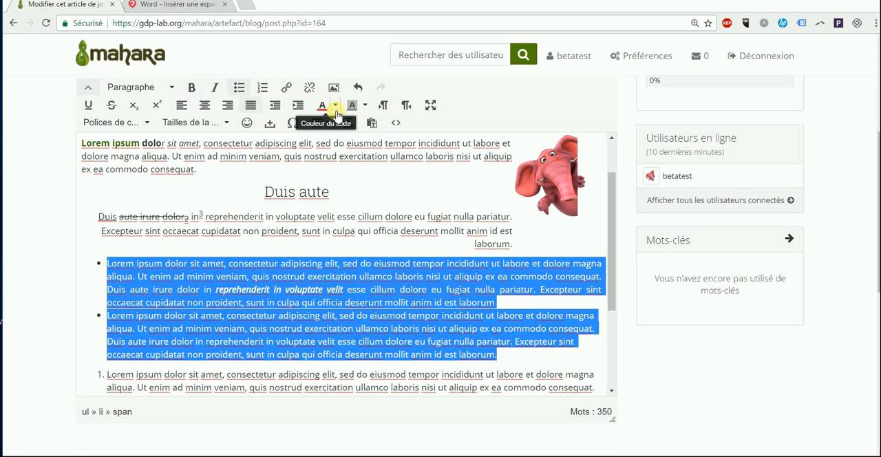
click(385, 107)
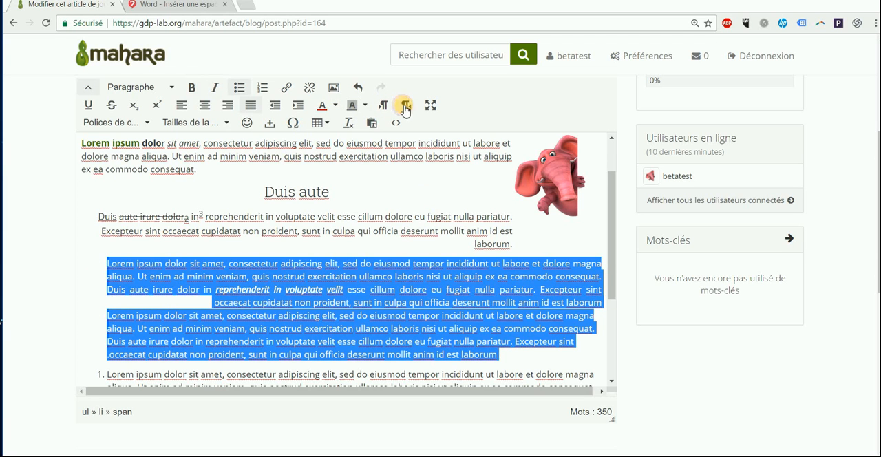
drag(468, 392, 517, 398)
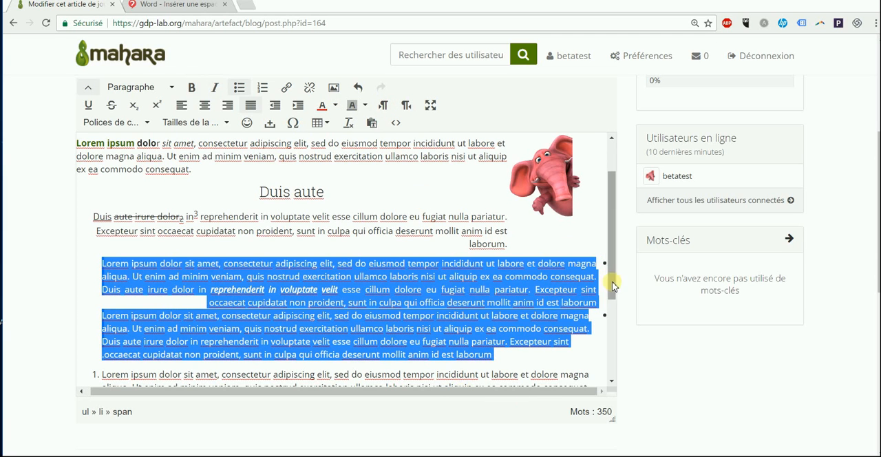
drag(445, 388, 291, 388)
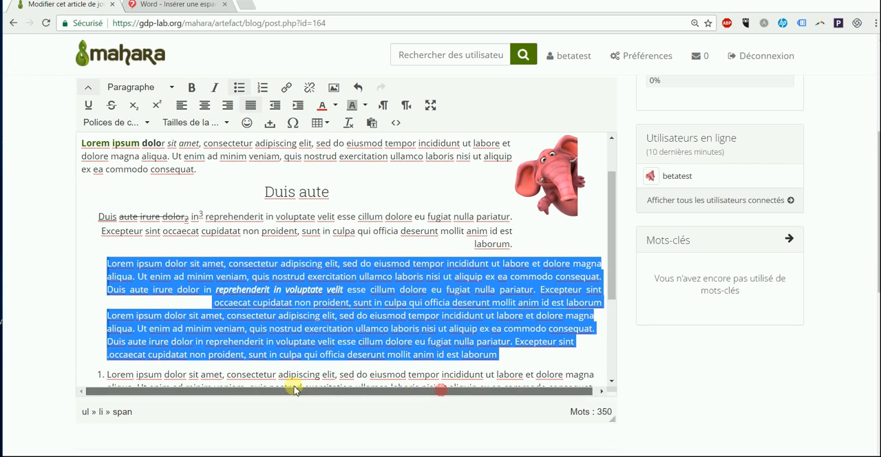
click(385, 105)
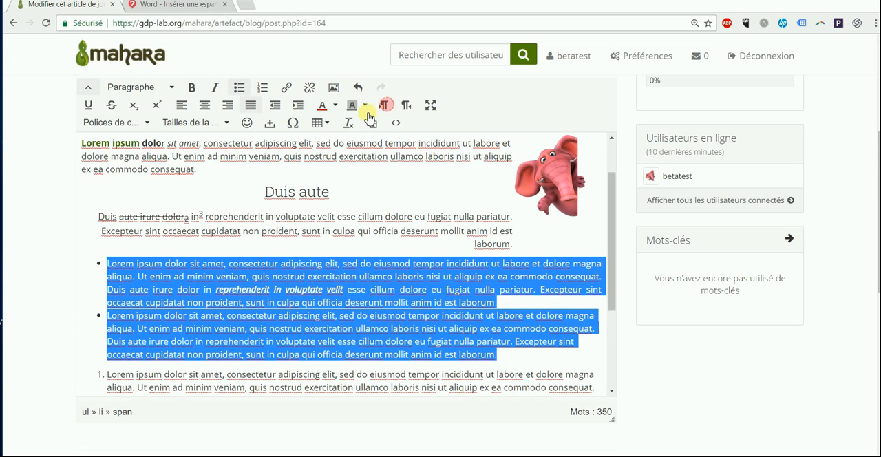
Step: Show the editor in full screen and return it to its normal size
click(431, 105)
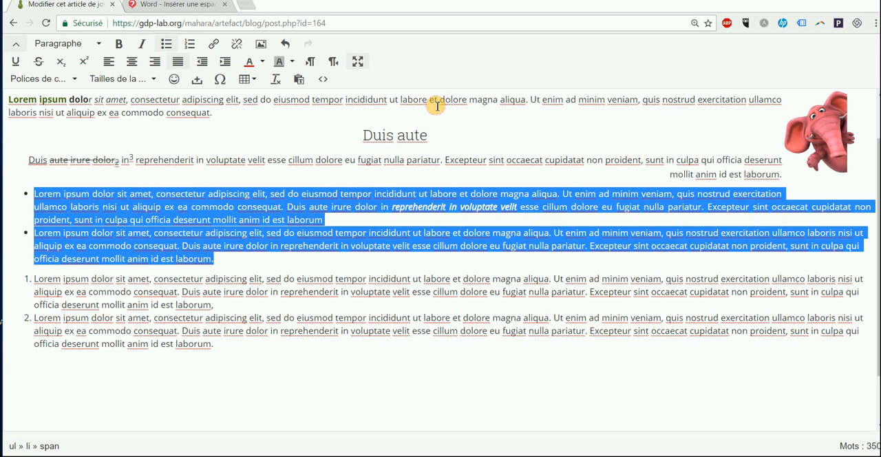
click(359, 65)
Step: Set the font of both bulleted items to Impact and their size to 18pt
scroll(150, 231, down, 2)
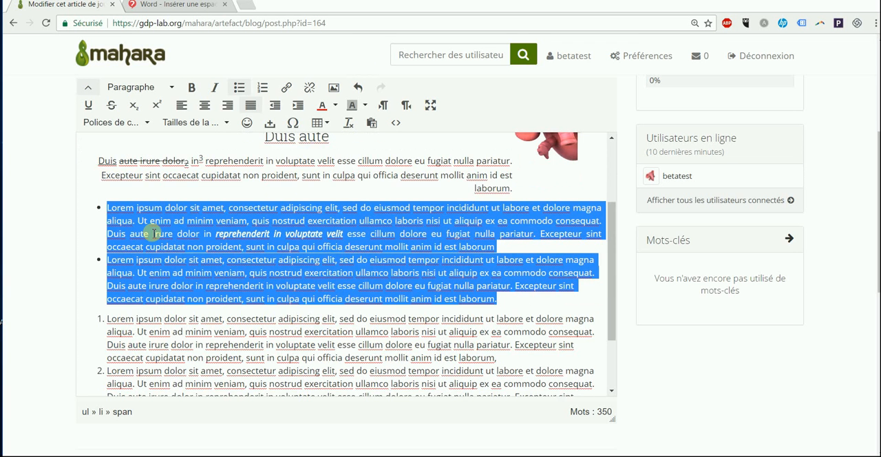
click(145, 123)
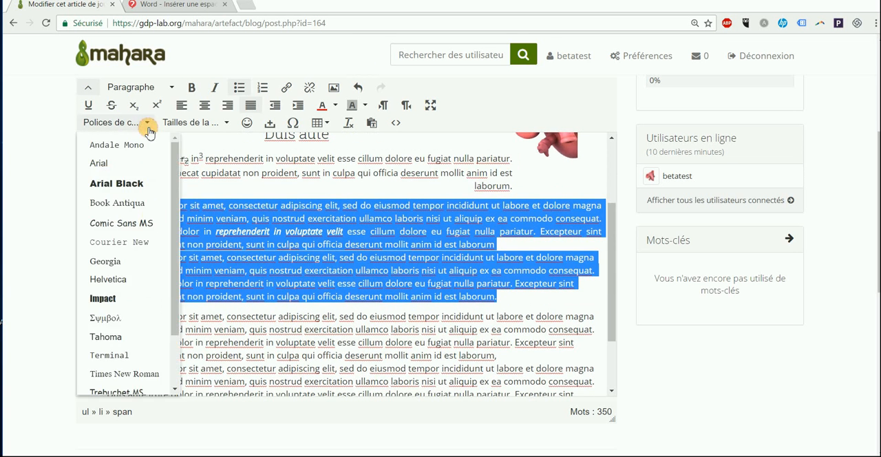
click(103, 298)
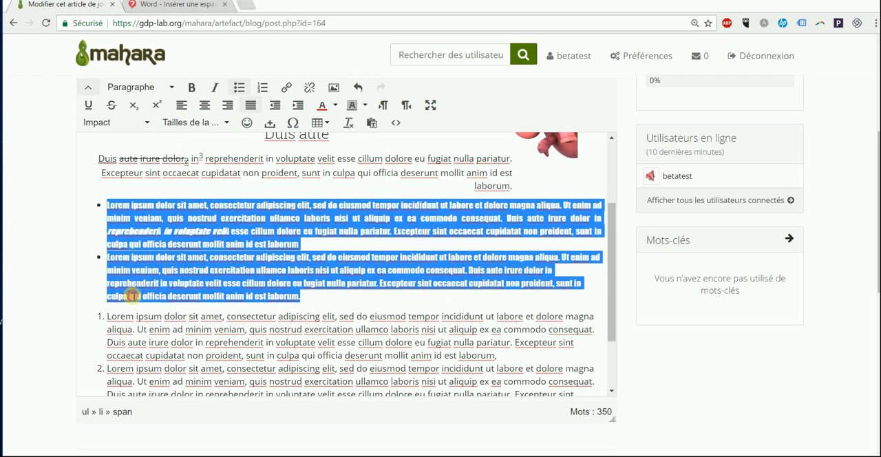
click(200, 123)
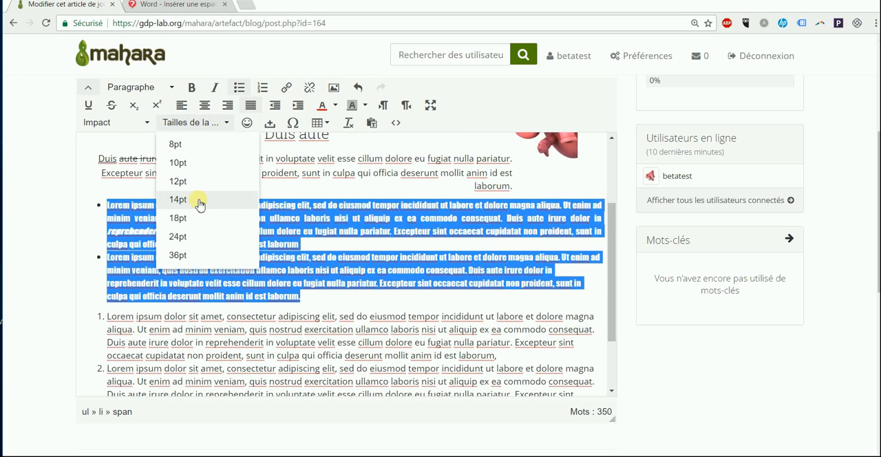
click(198, 217)
click(277, 234)
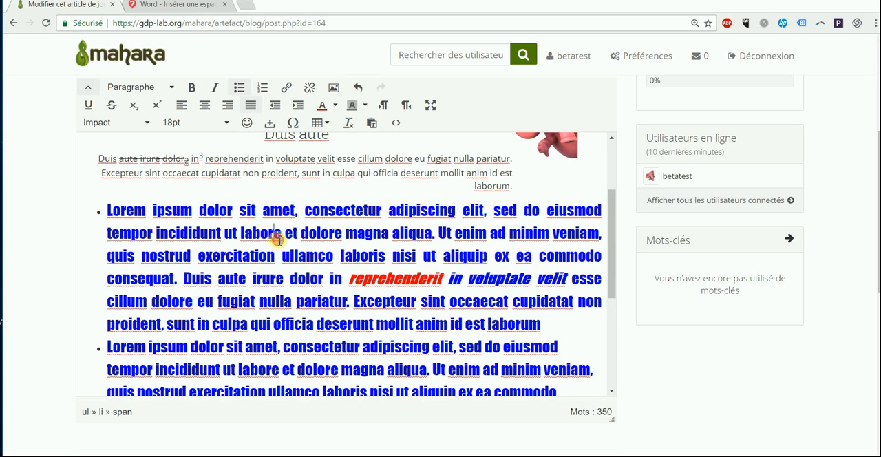
Step: Insert the sunglasses smiley at the end of the second bulleted item
scroll(293, 201, down, 1)
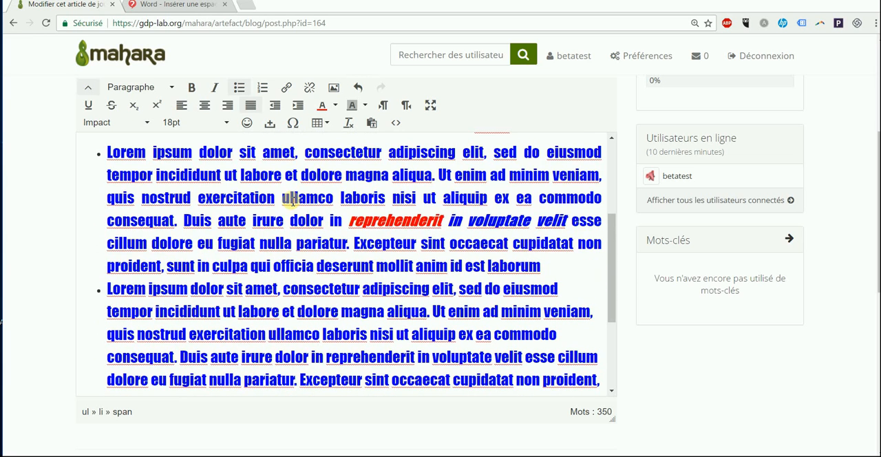
scroll(289, 199, down, 2)
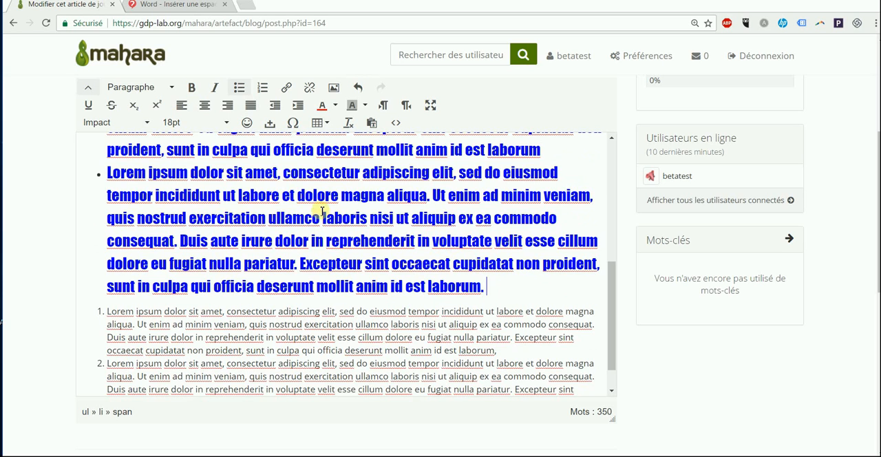
click(247, 122)
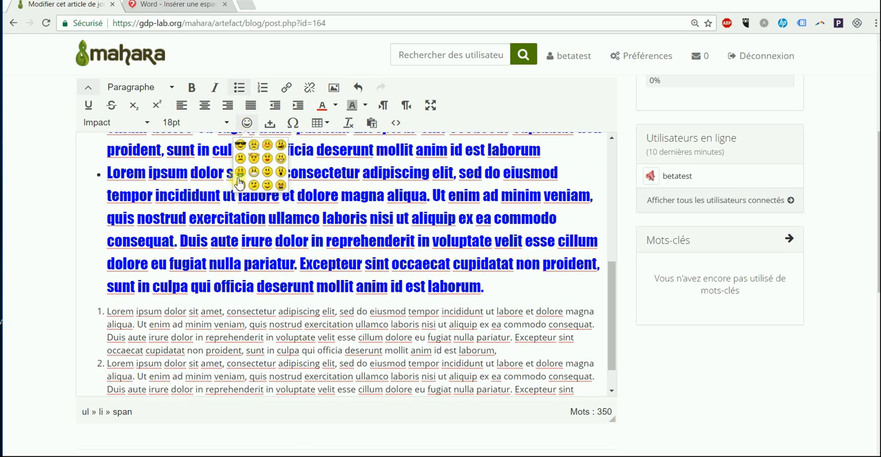
click(239, 144)
click(496, 289)
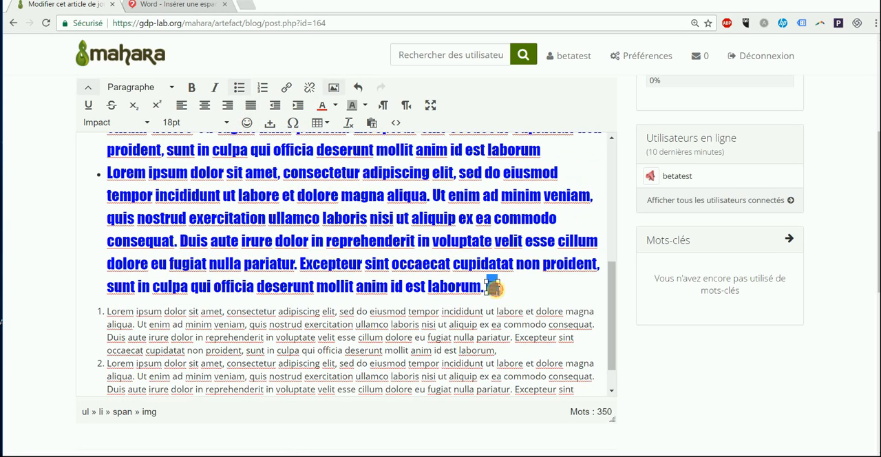
drag(497, 290, 498, 287)
click(288, 196)
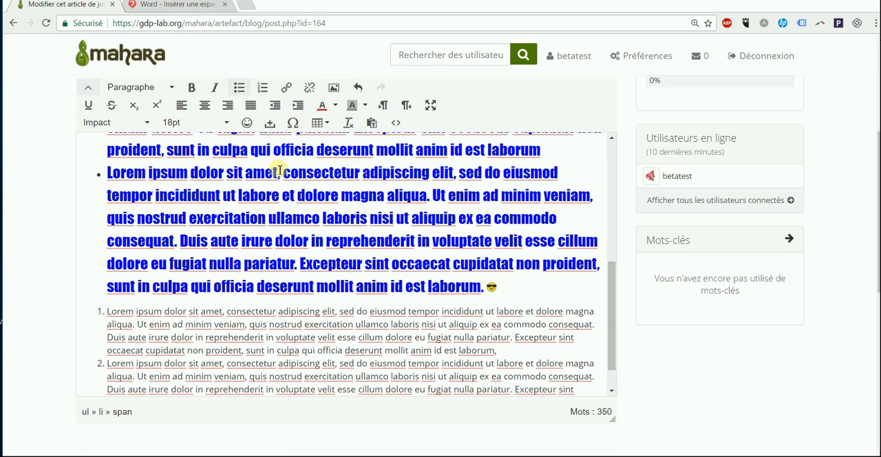
Step: Insert non-breaking spaces between "minim" and "veniam" and between "commodo" and "consequat" in the second bulleted item
click(544, 196)
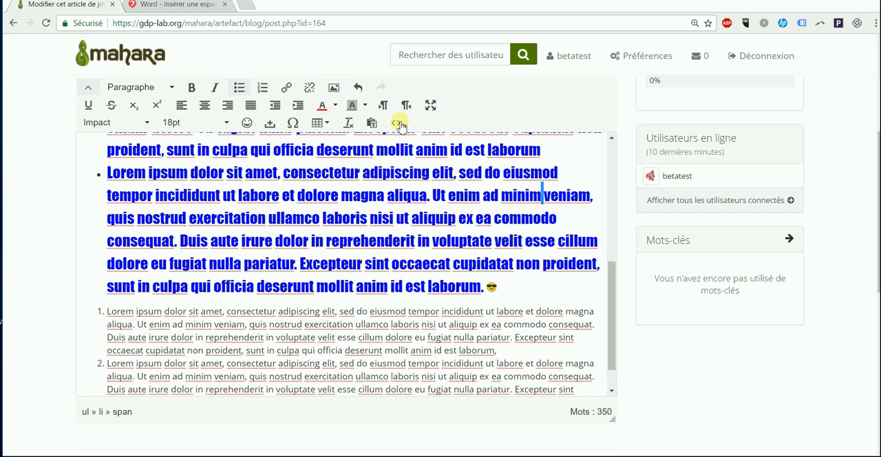
click(269, 124)
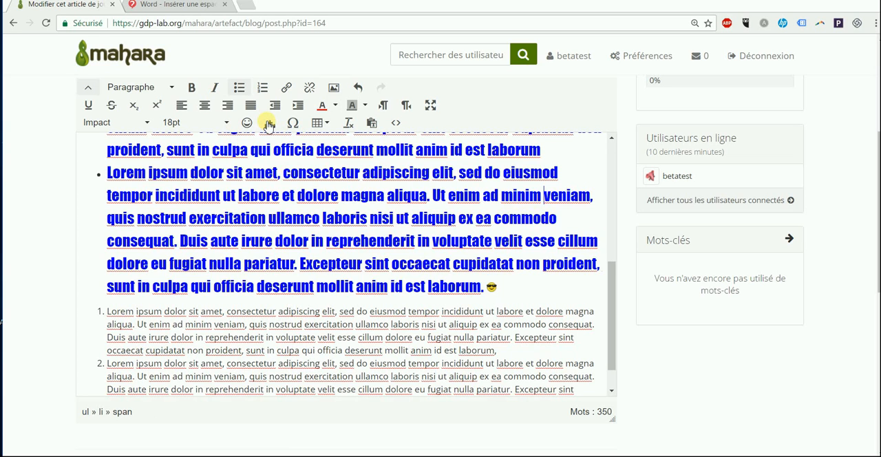
click(559, 219)
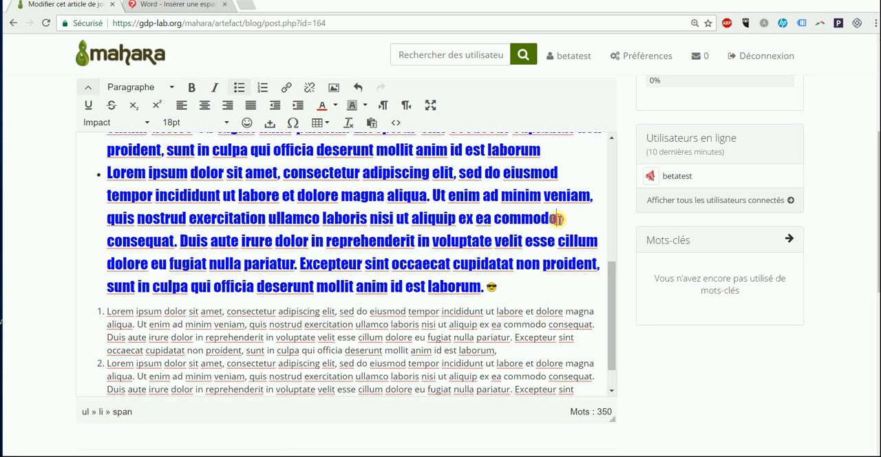
click(270, 124)
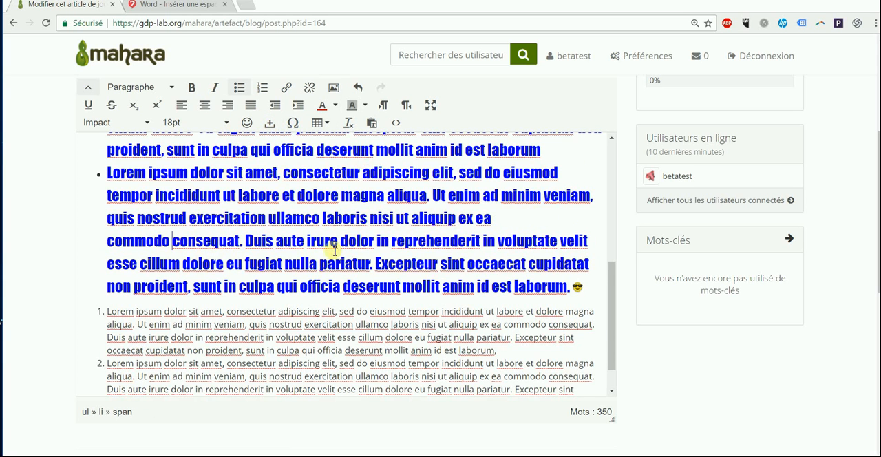
Step: Insert a table with two columns and three rows below the second numbered item and widen it to the full text width
scroll(392, 313, down, 1)
click(506, 367)
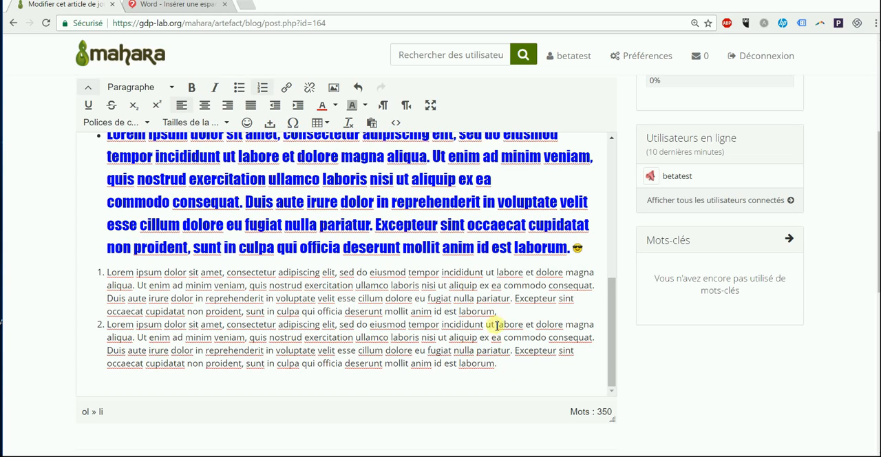
click(323, 122)
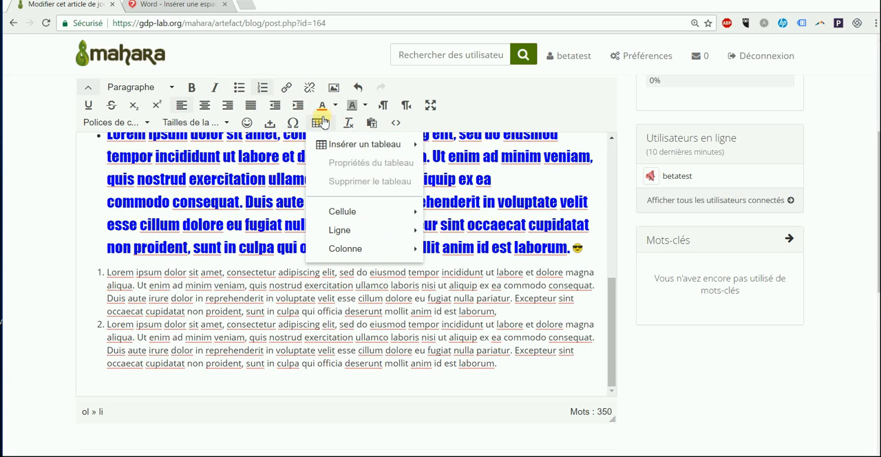
mouse_move(340, 217)
mouse_move(346, 151)
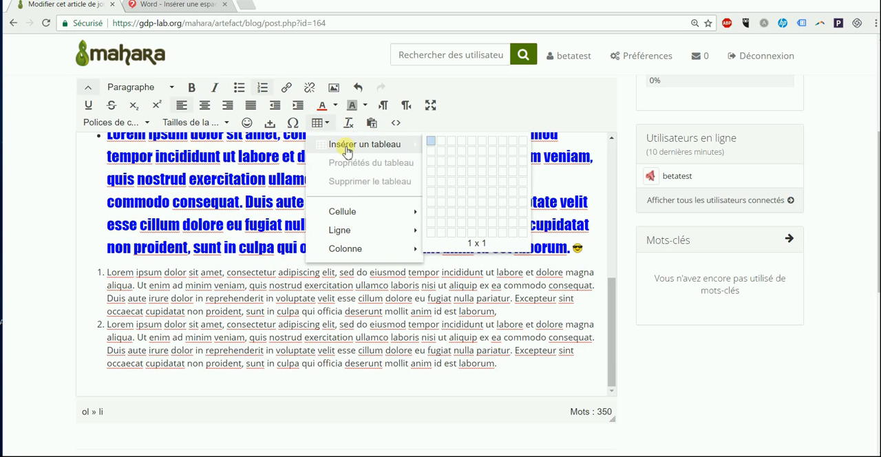
click(447, 167)
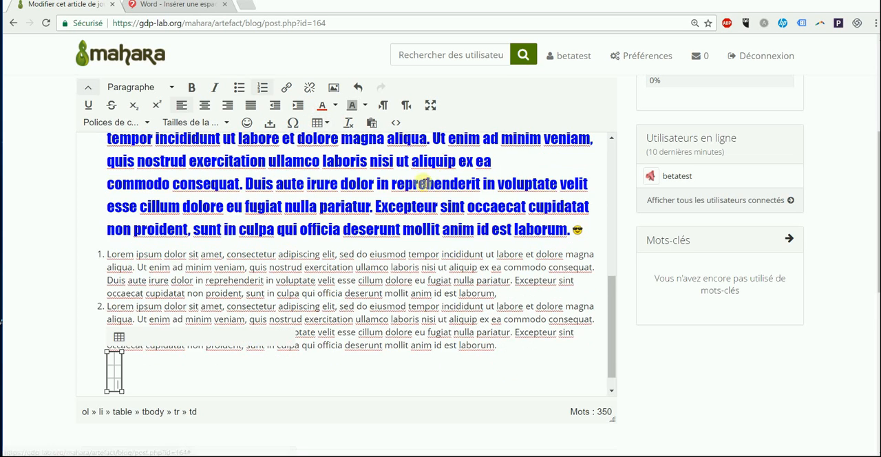
drag(120, 391, 559, 413)
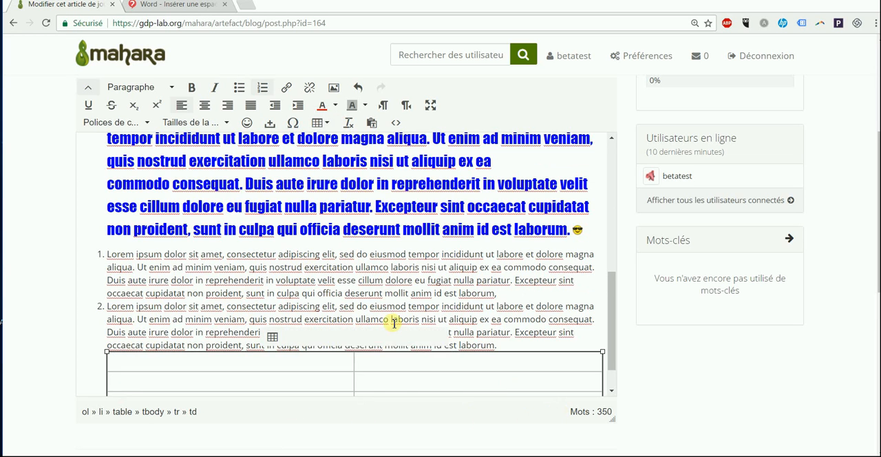
Step: Fill the table's first row with "Être", using the special character Ê, and "Ne pas être"
scroll(393, 338, down, 1)
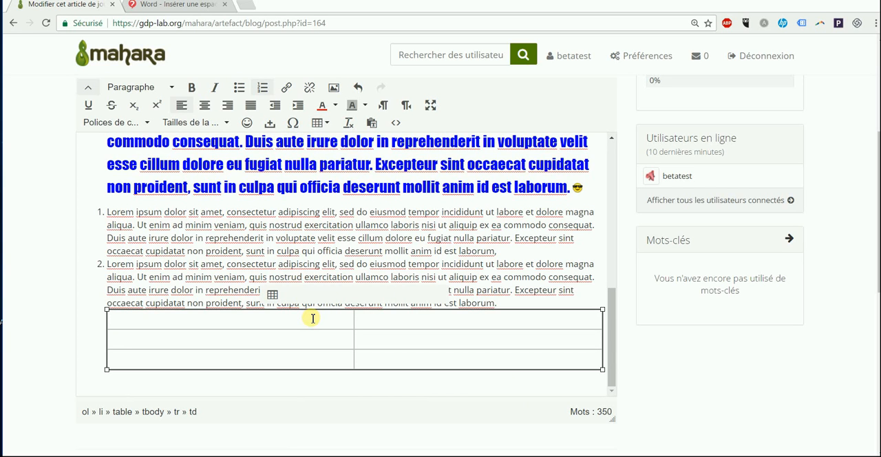
click(292, 122)
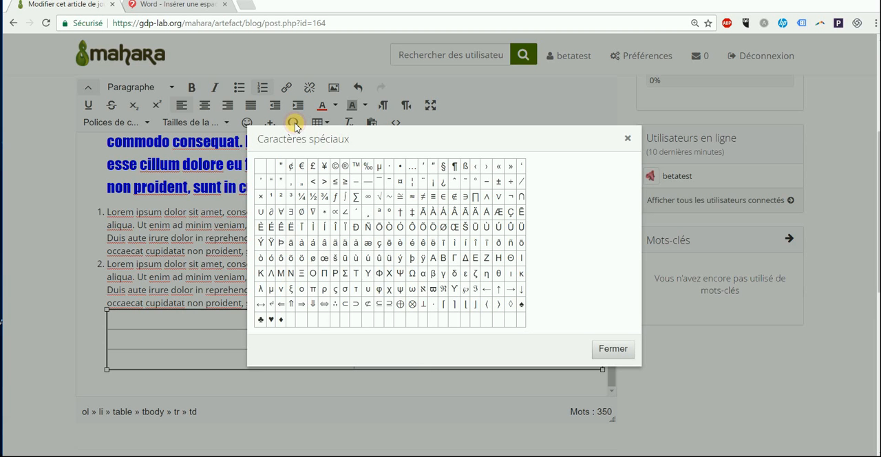
click(281, 227)
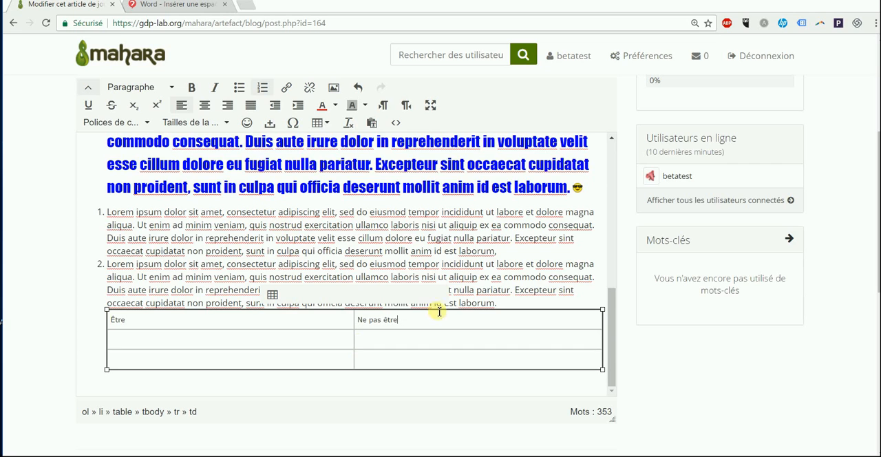
Step: Centre and bold the text in the table's first row, and set it in magenta Arial Black
drag(434, 316, 196, 321)
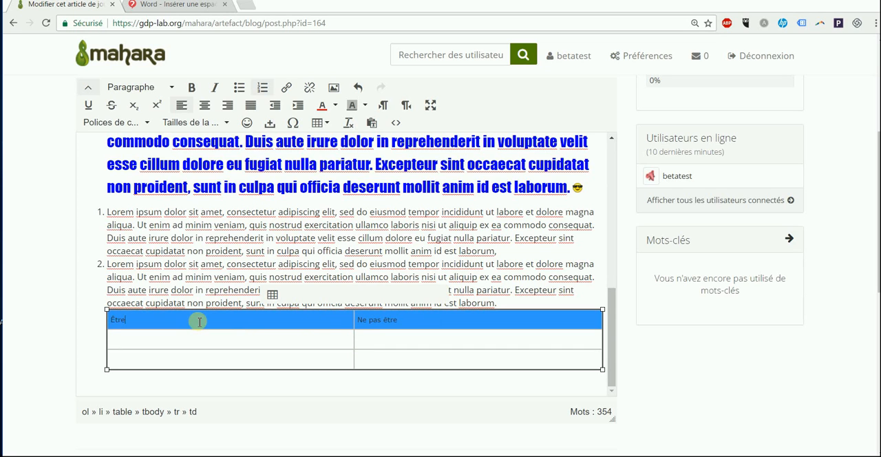
click(204, 104)
click(193, 87)
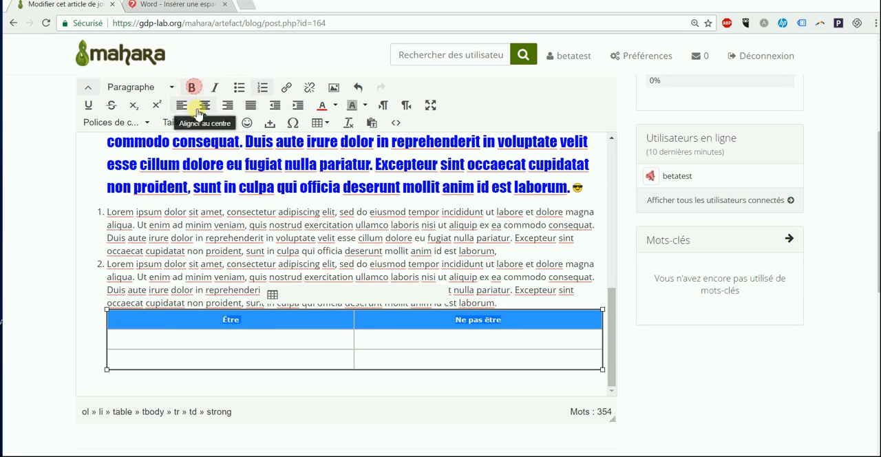
click(146, 124)
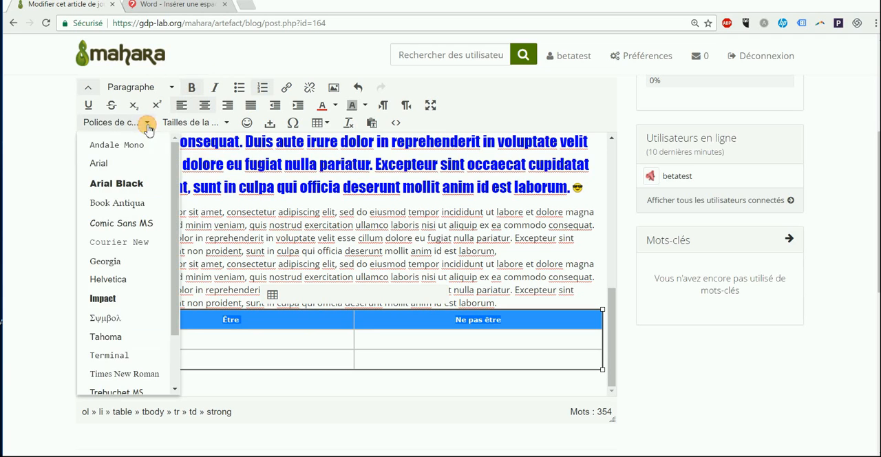
click(121, 183)
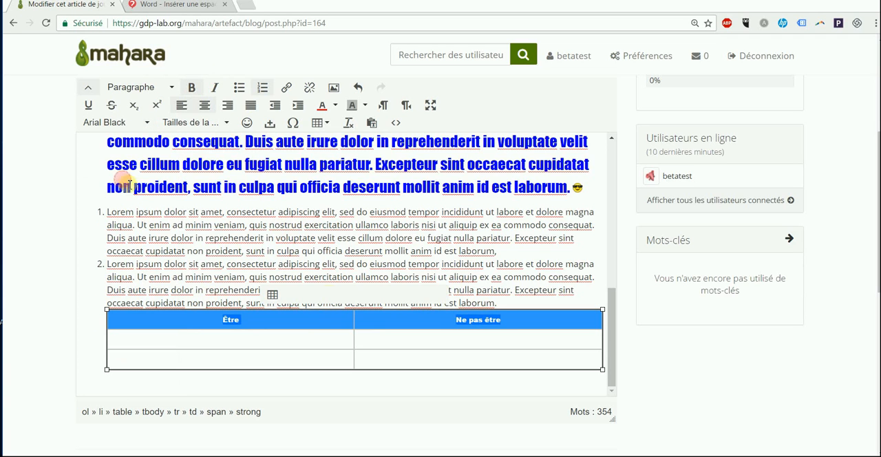
click(336, 106)
click(321, 163)
click(369, 252)
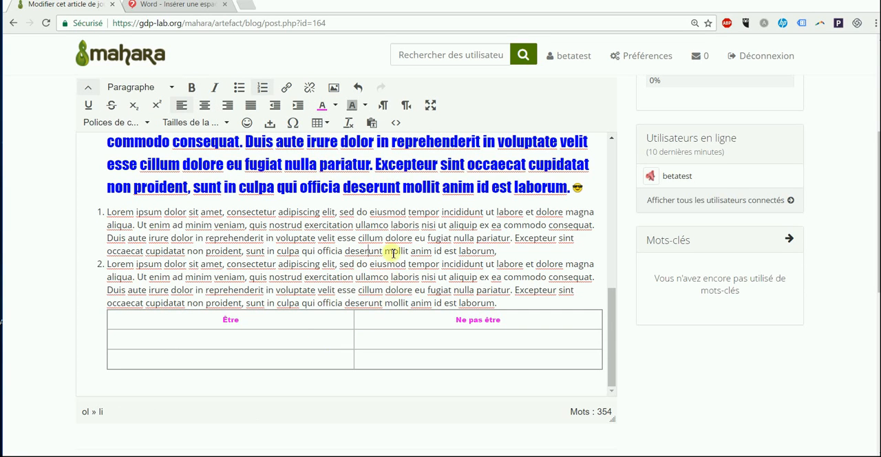
Step: Clear the formatting from the text of the second bulleted item
scroll(365, 227, up, 1)
drag(577, 248, 108, 197)
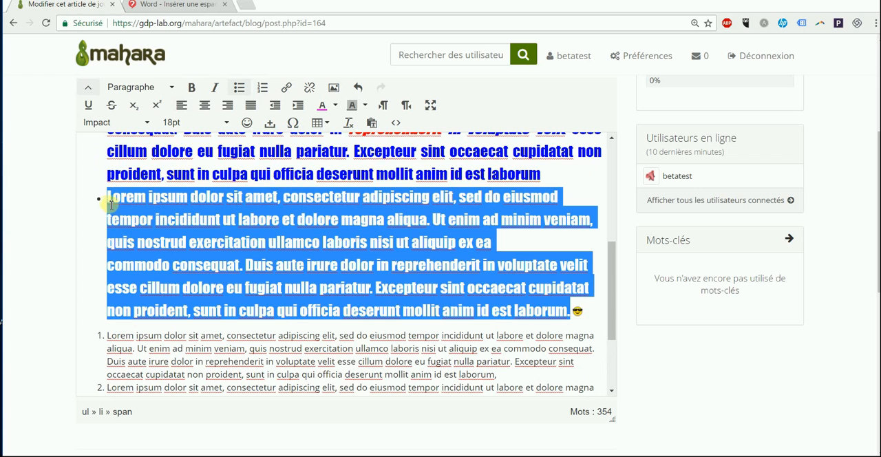
click(350, 124)
click(306, 205)
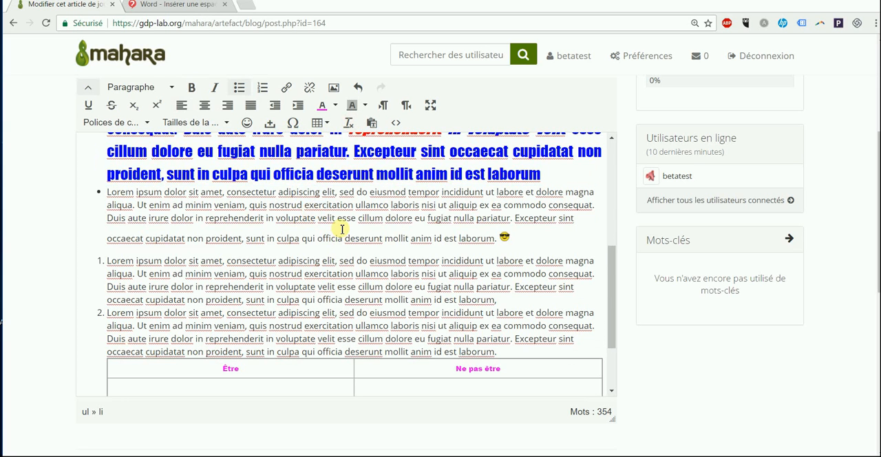
Step: In the source code, wrap "Lorem ipsum" at the start of the first numbered item in h4 tags, followed by a line break, and apply it
click(402, 124)
scroll(321, 204, down, 10)
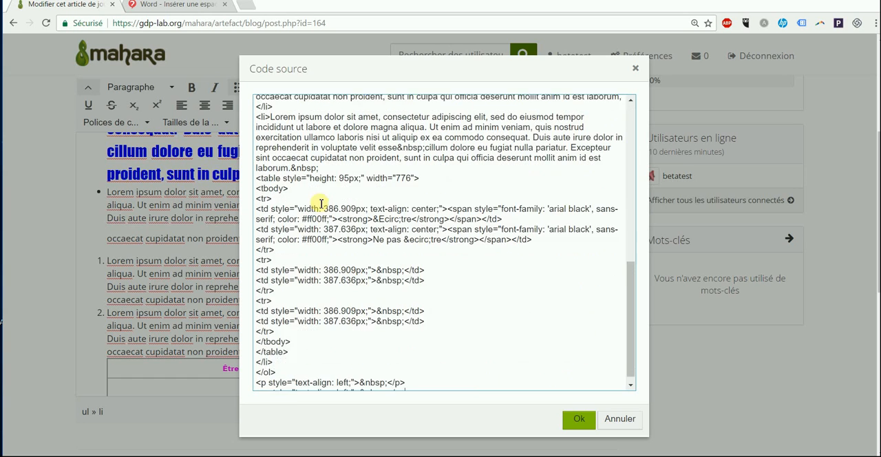
scroll(313, 206, up, 5)
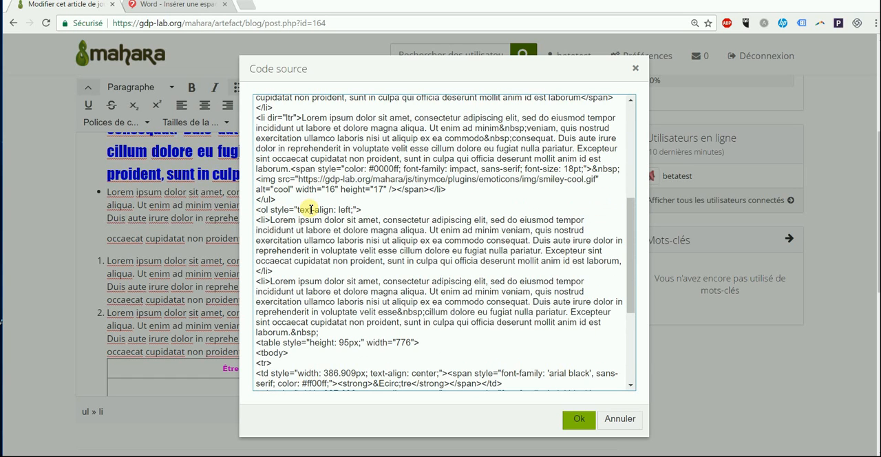
click(272, 220)
text(<h4>)
click(342, 219)
text(</h4>)
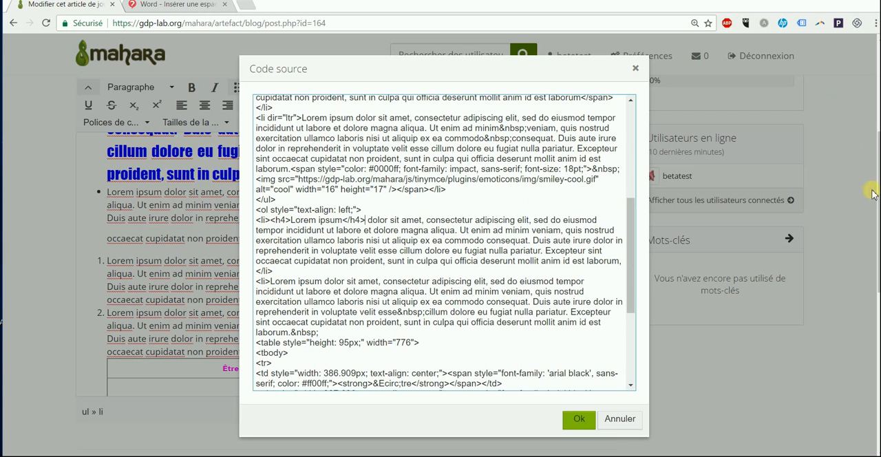
key(Return)
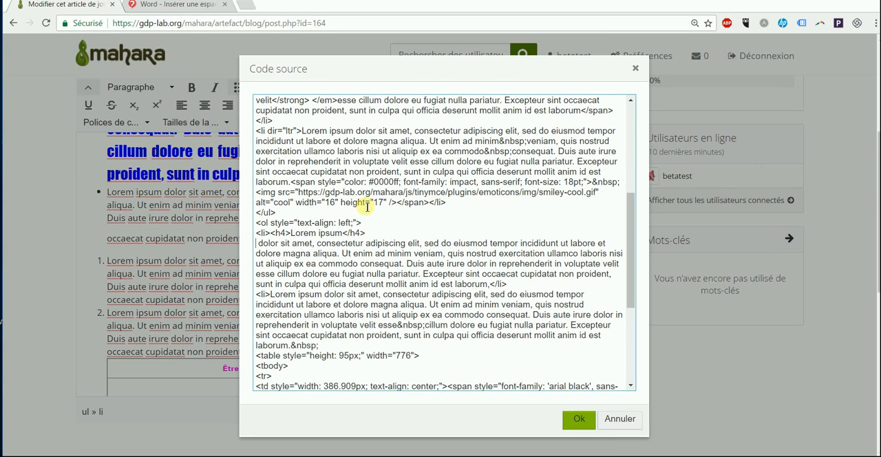
click(578, 419)
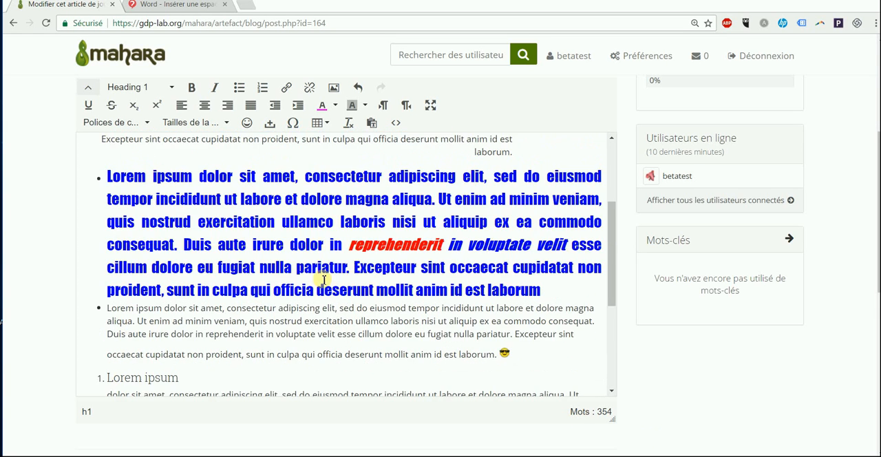
Step: Mark the article as a draft and save it
scroll(13, 287, down, 5)
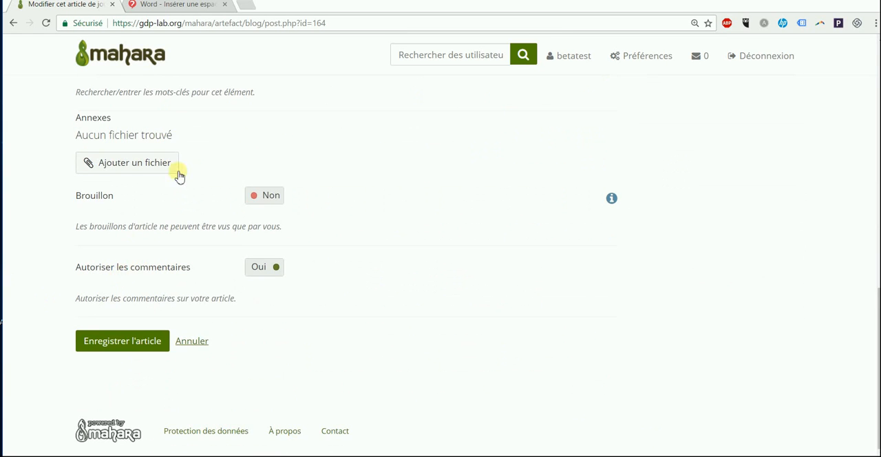
click(251, 196)
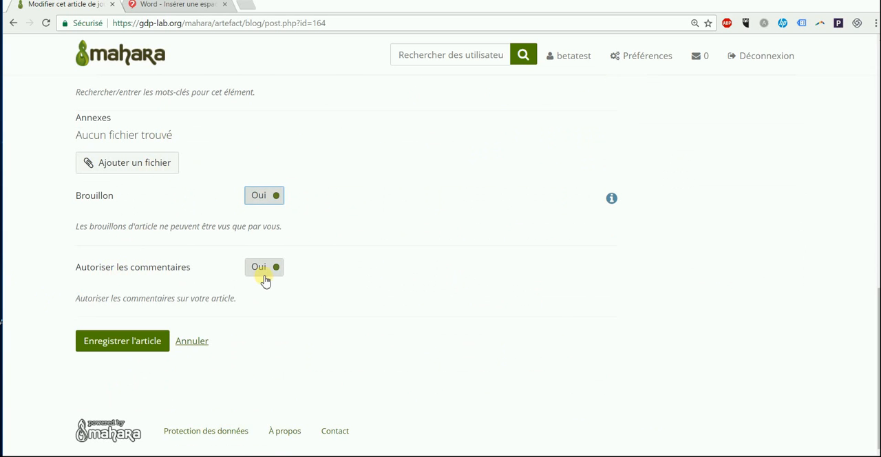
click(142, 341)
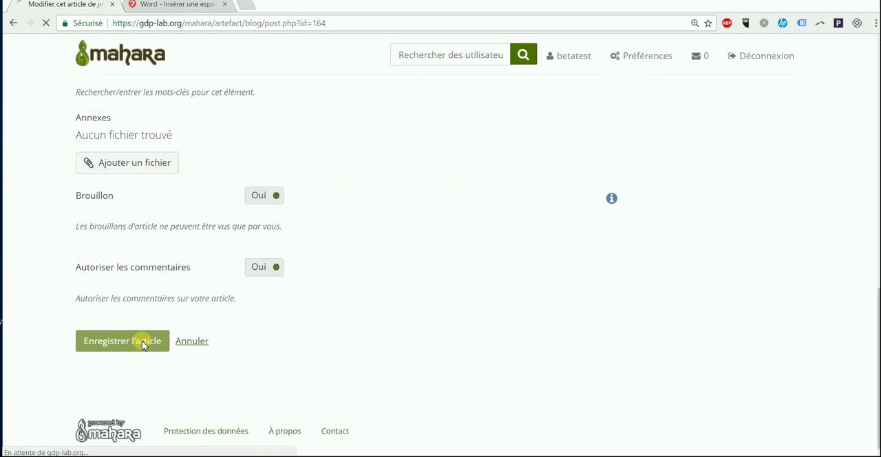
Step: Review the saved Lorem Ipsum article in the journal and publish the draft
scroll(527, 288, down, 2)
scroll(527, 288, down, 5)
scroll(530, 267, down, 1)
scroll(530, 267, up, 5)
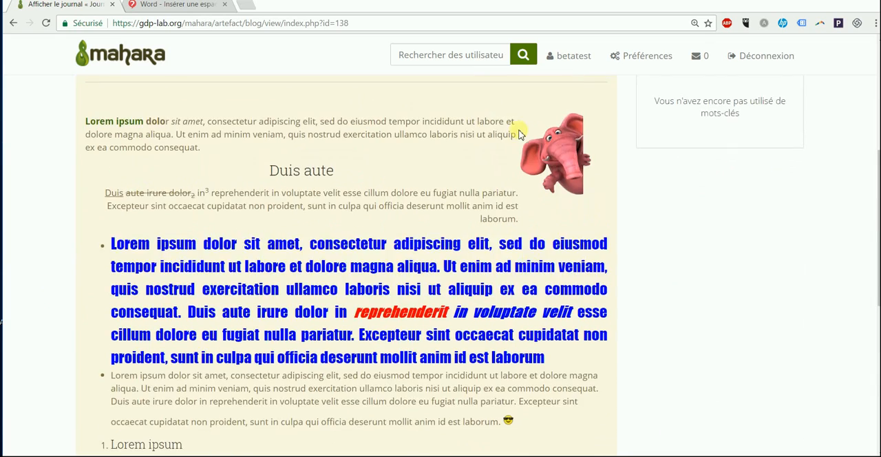
click(545, 126)
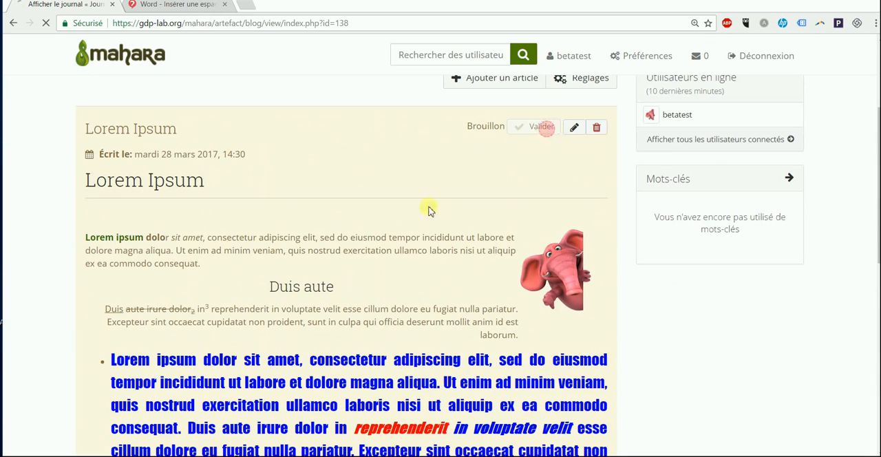
scroll(388, 249, down, 6)
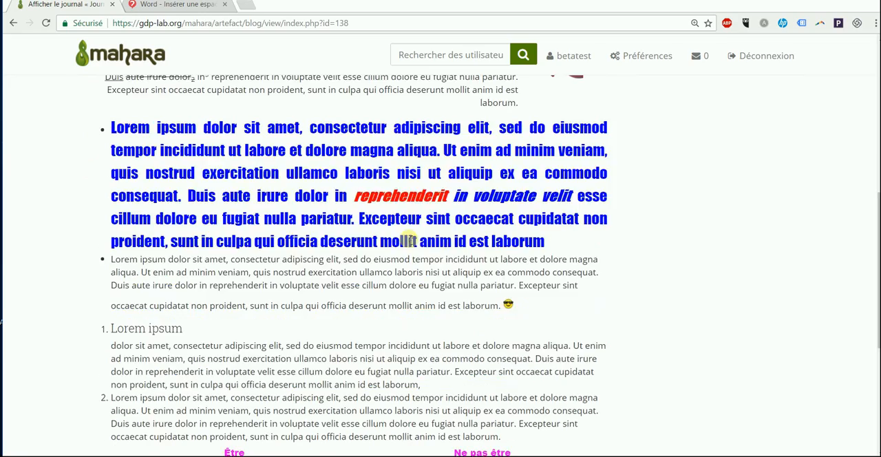
scroll(409, 240, up, 8)
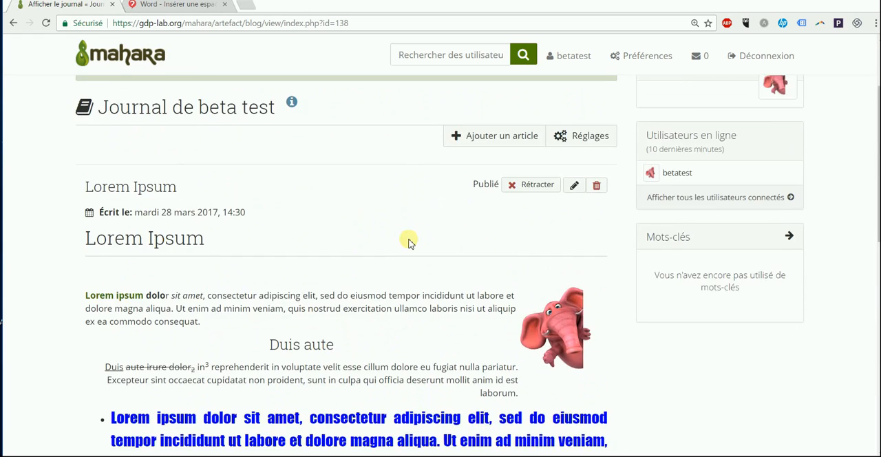
Step: Open the Curriculum vitae introduction and save the personal information with its existing entries
click(305, 130)
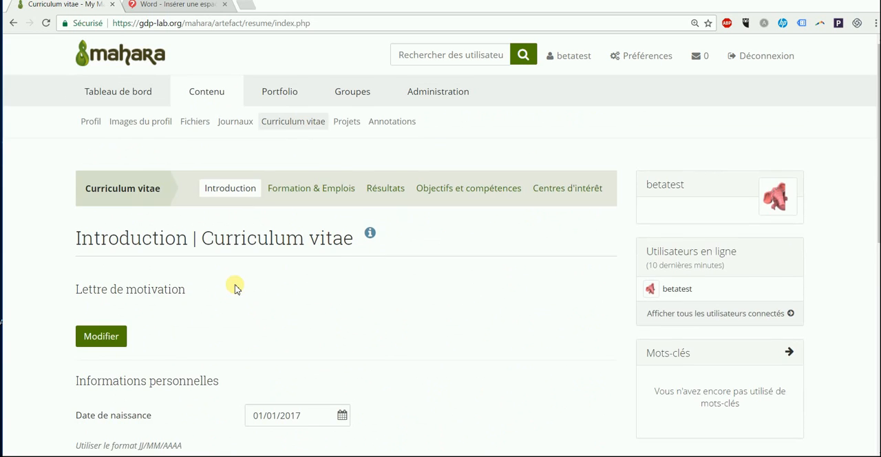
scroll(235, 288, down, 4)
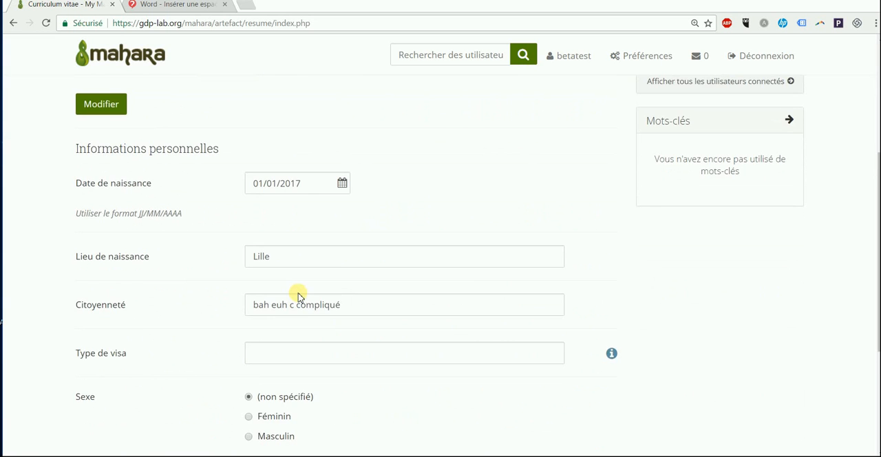
scroll(298, 295, down, 1)
scroll(198, 273, down, 2)
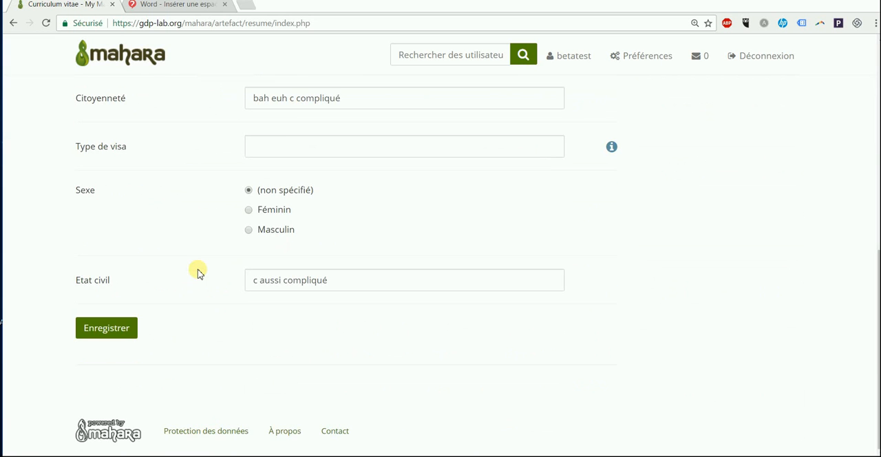
click(117, 327)
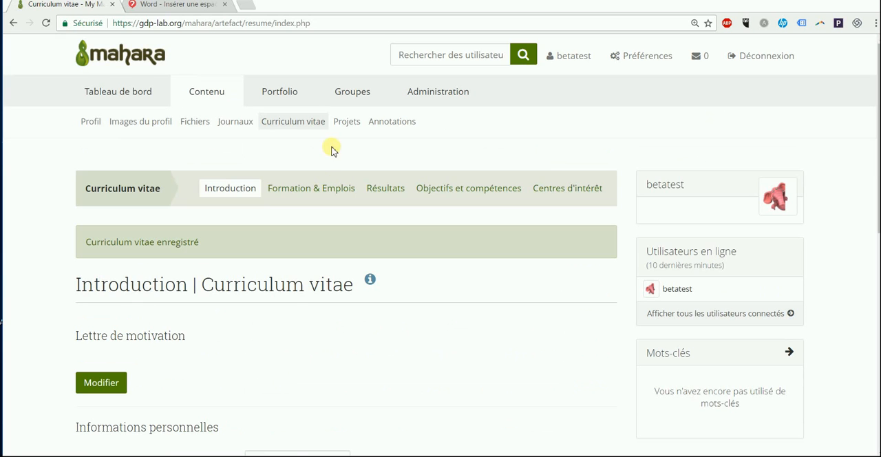
Step: View the projects, annotations and profile images pages, and log out of the account
click(344, 124)
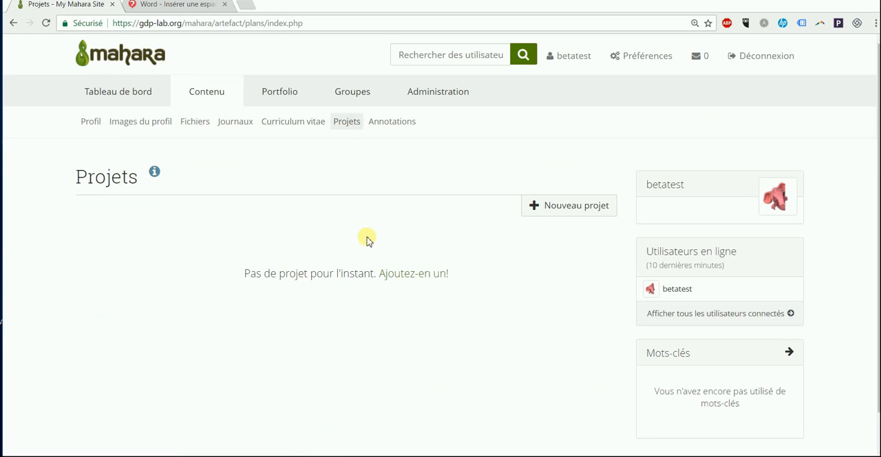
click(410, 121)
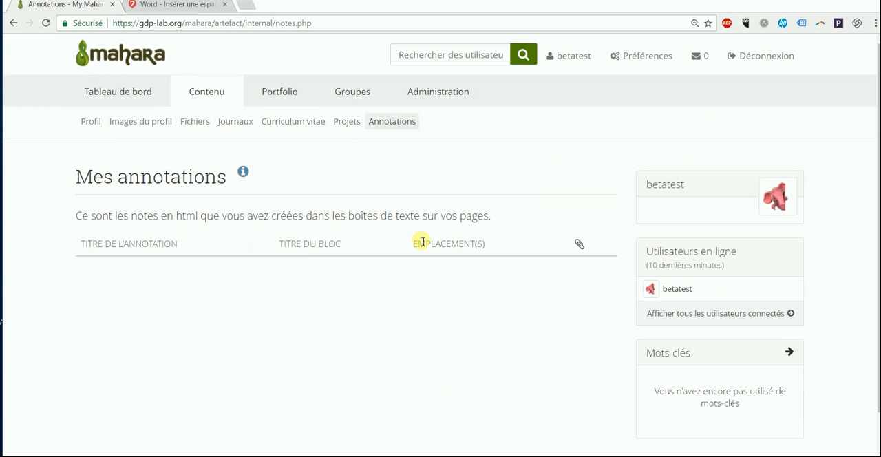
click(784, 203)
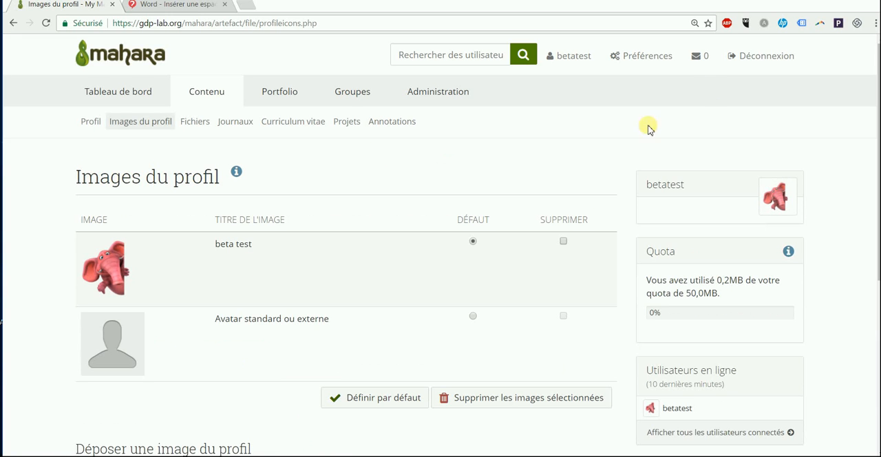
click(747, 55)
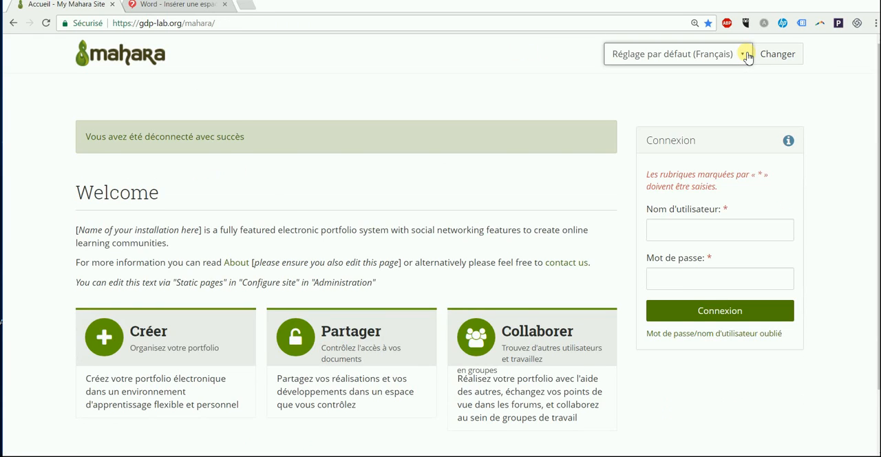